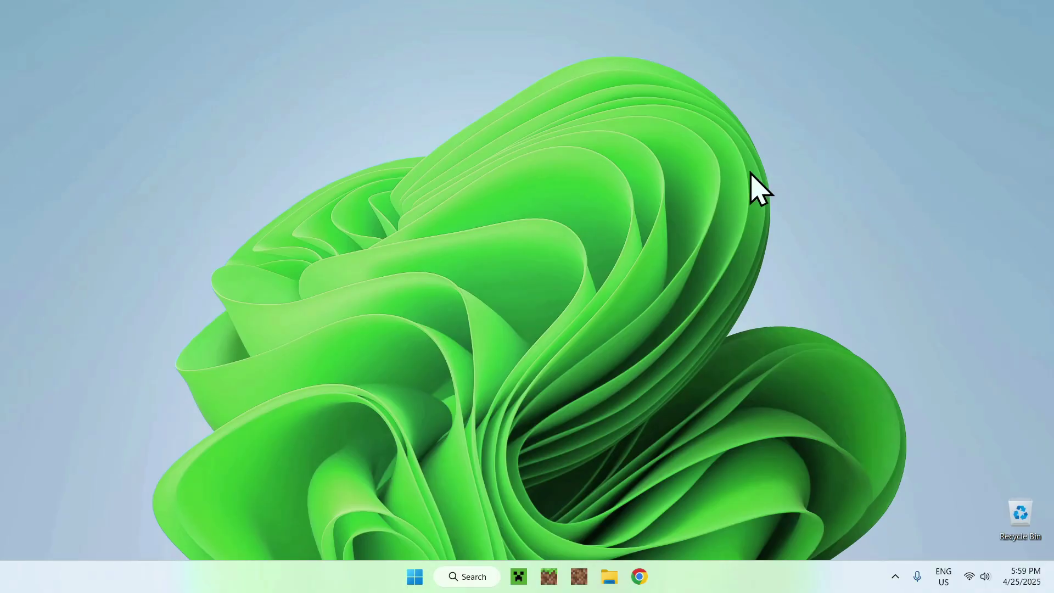
# Open Chrome, search Google for "Modrinth" and open the modrinth.com home page from the results
pyautogui.click(641, 577)
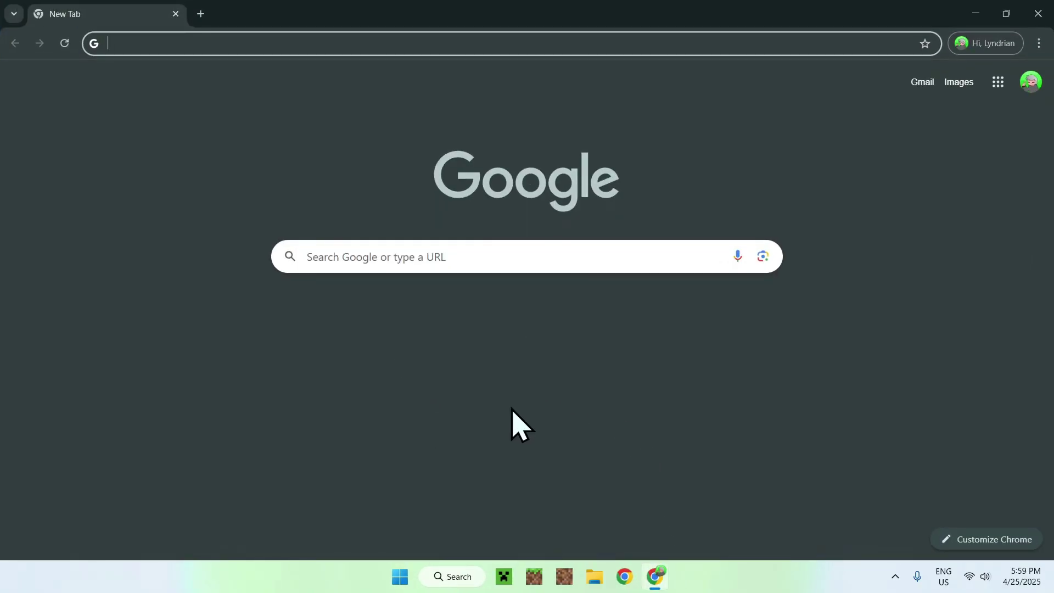
pyautogui.click(540, 258)
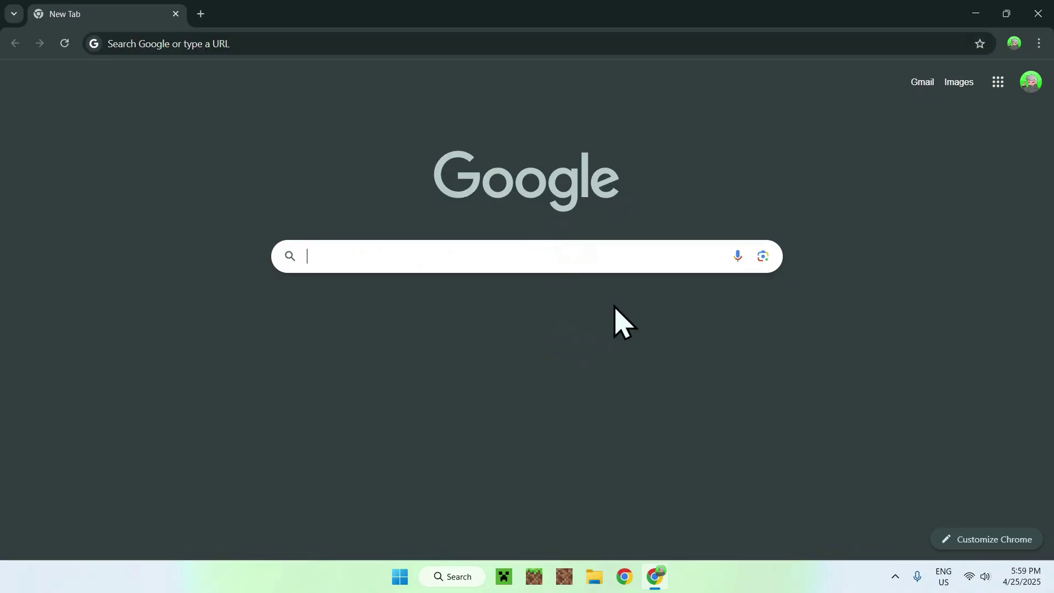
pyautogui.write('Modrinth')
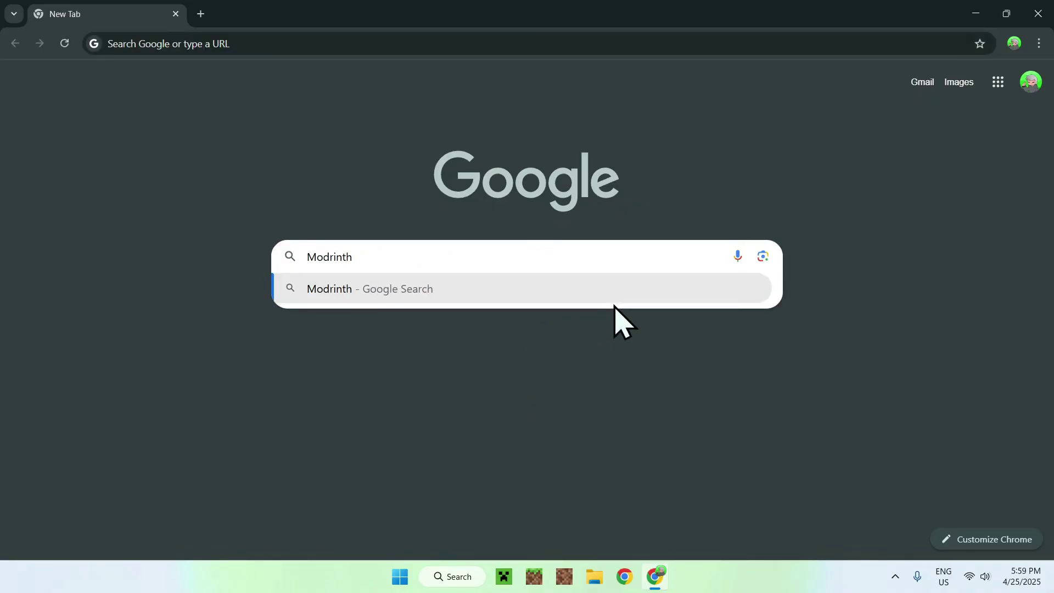
pyautogui.press('Return')
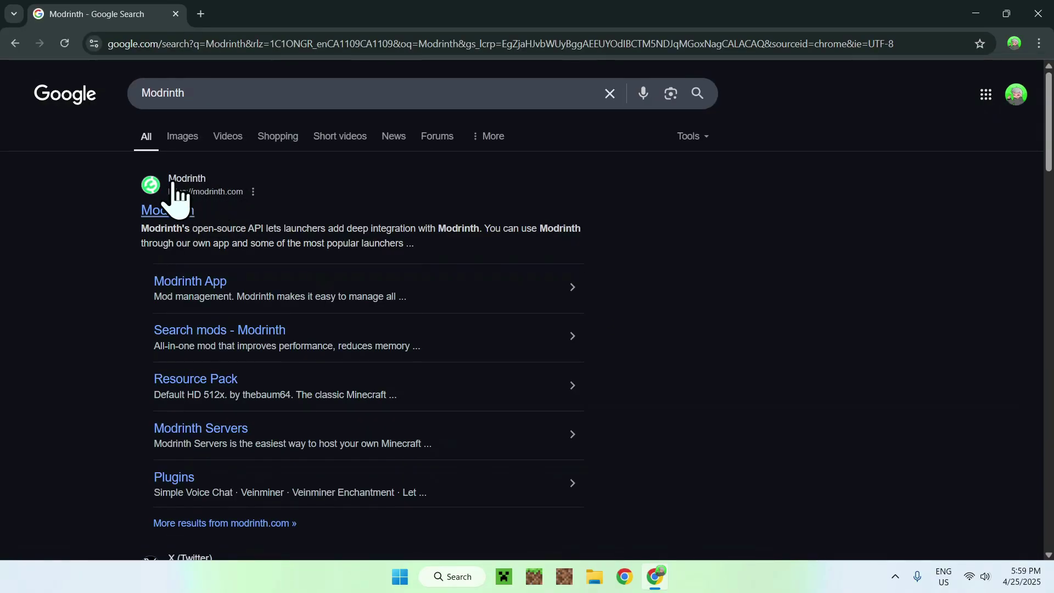
pyautogui.click(167, 212)
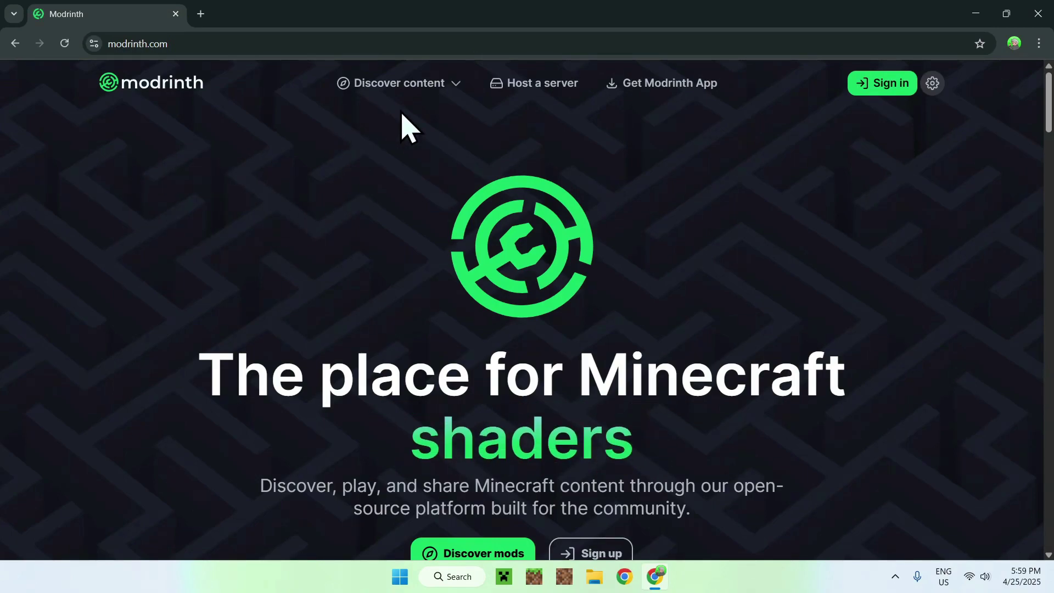
# Search Modrinth's mods for "WorldEdit" and open the WorldEdit project page
pyautogui.click(400, 88)
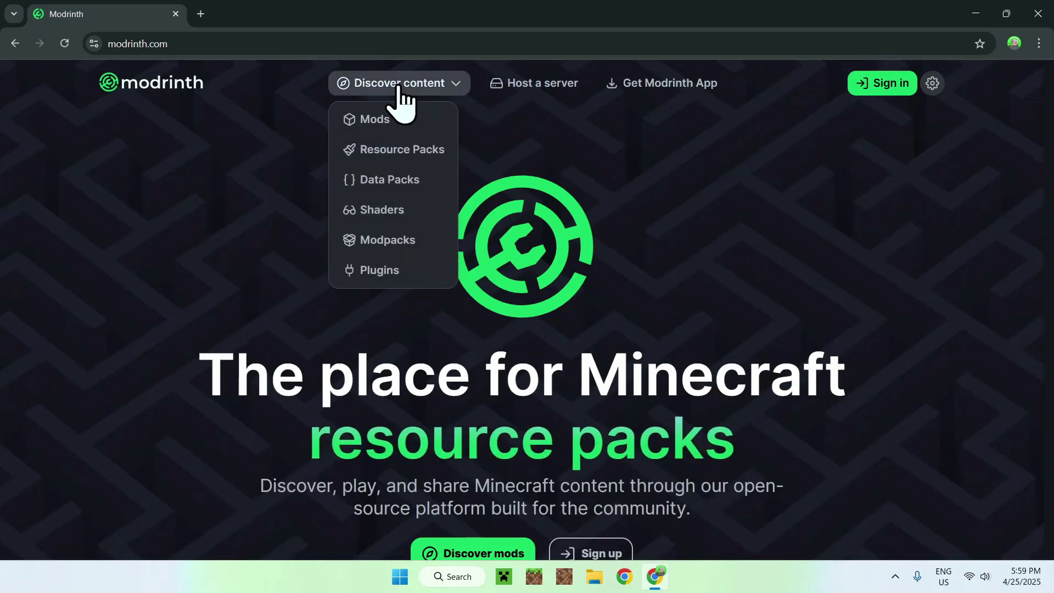
pyautogui.click(412, 121)
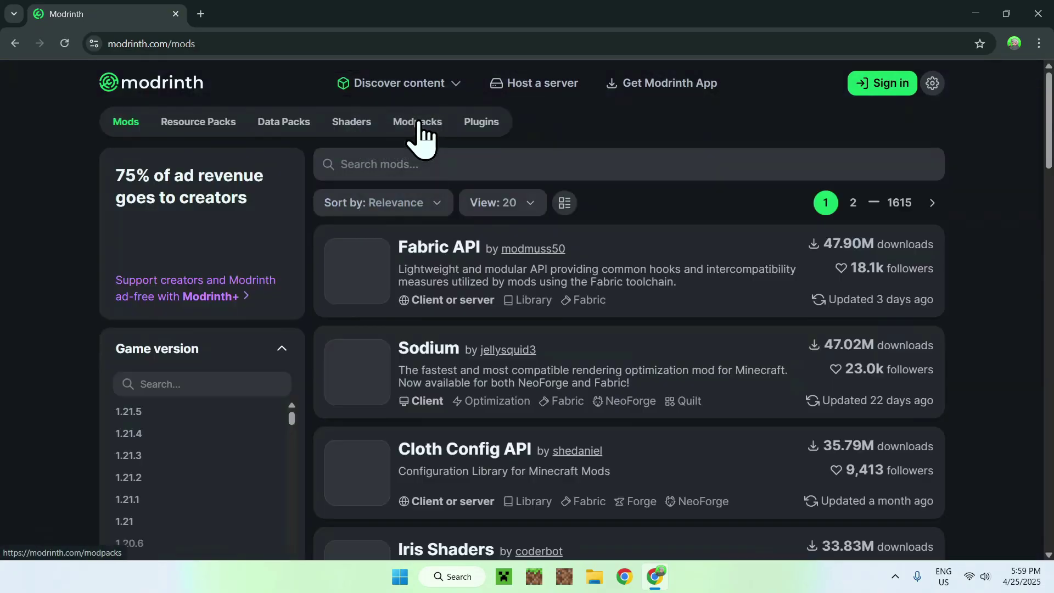
pyautogui.click(545, 176)
pyautogui.write('WorldEdit')
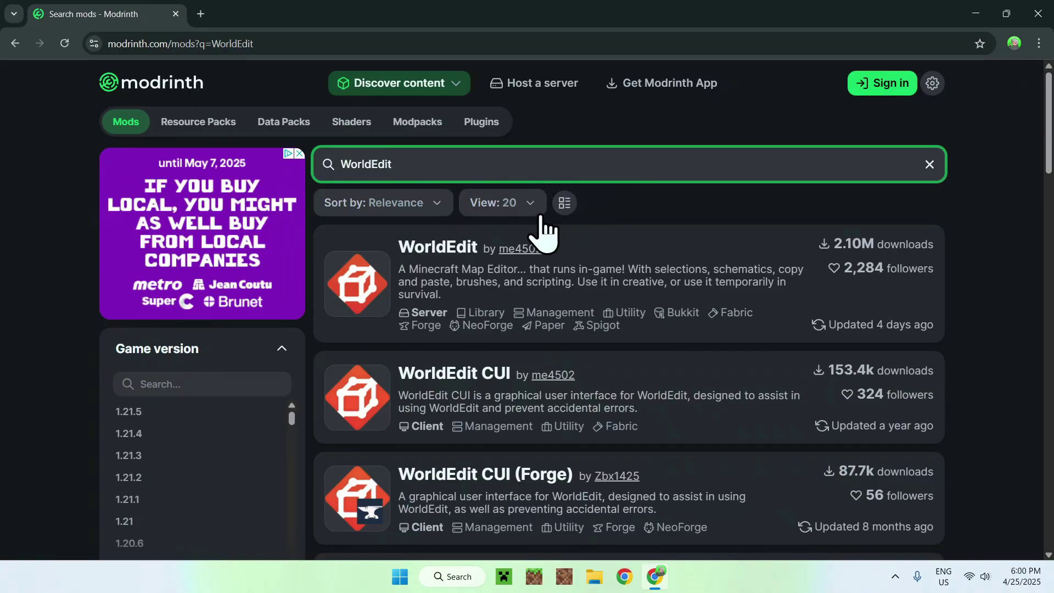
pyautogui.click(444, 247)
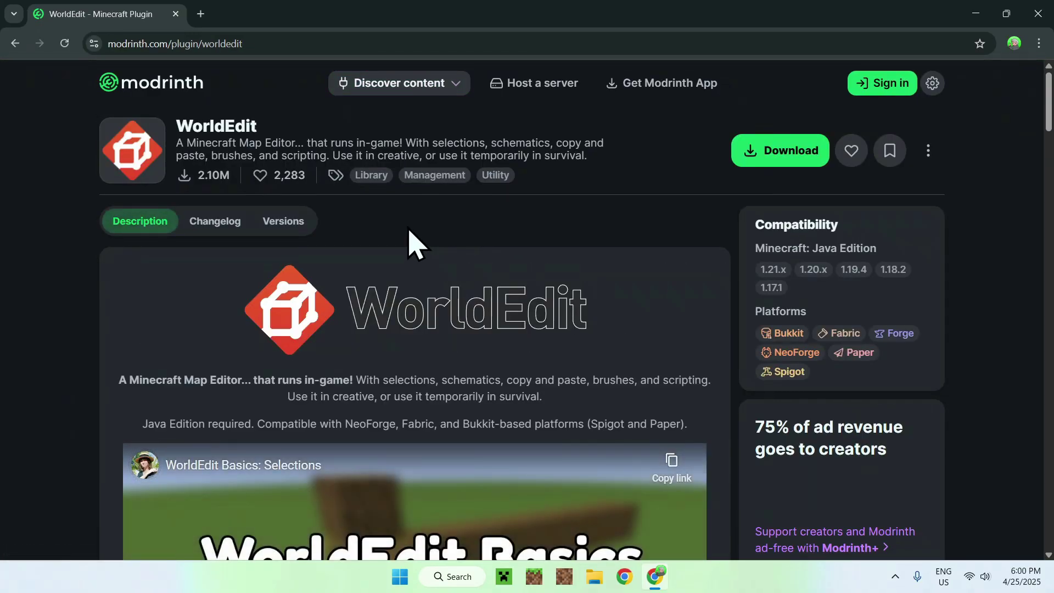
# Filter WorldEdit's versions to game version 1.21.5 and download the 7.3.12-beta-02 file for Fabric and NeoForge
pyautogui.click(282, 226)
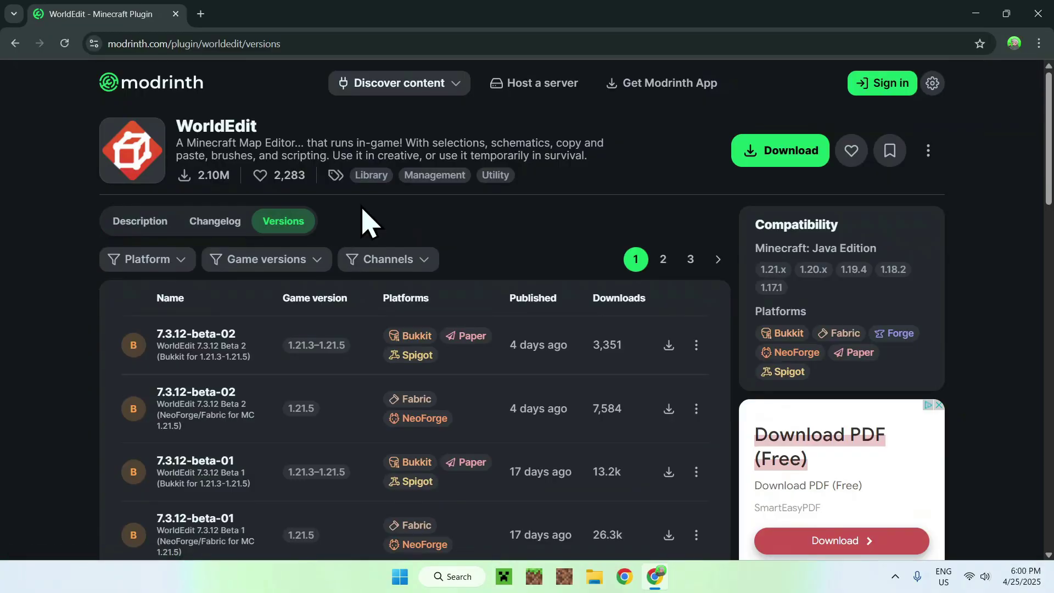
pyautogui.click(282, 262)
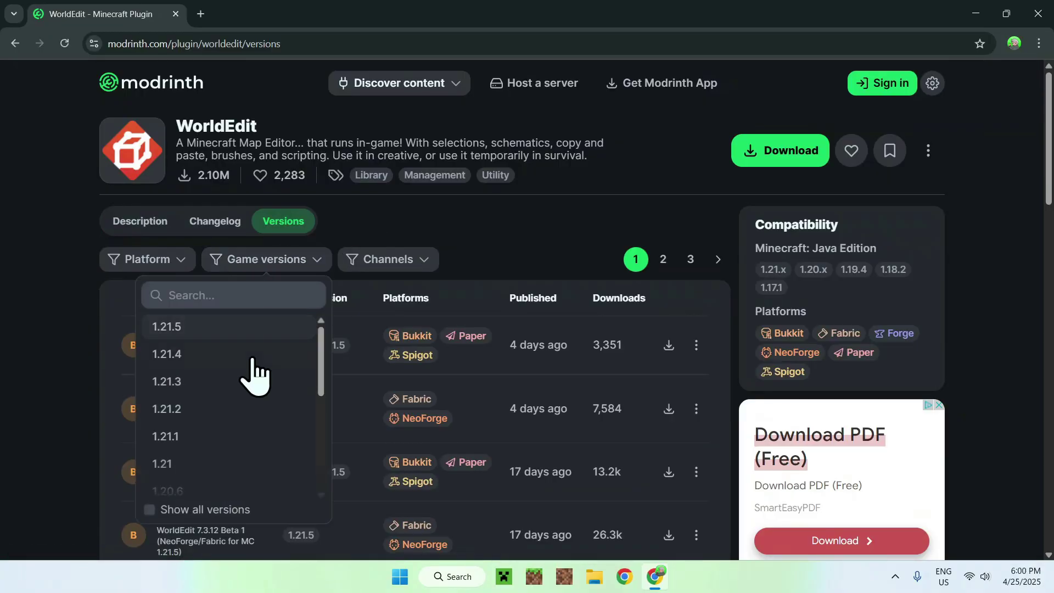
pyautogui.click(217, 328)
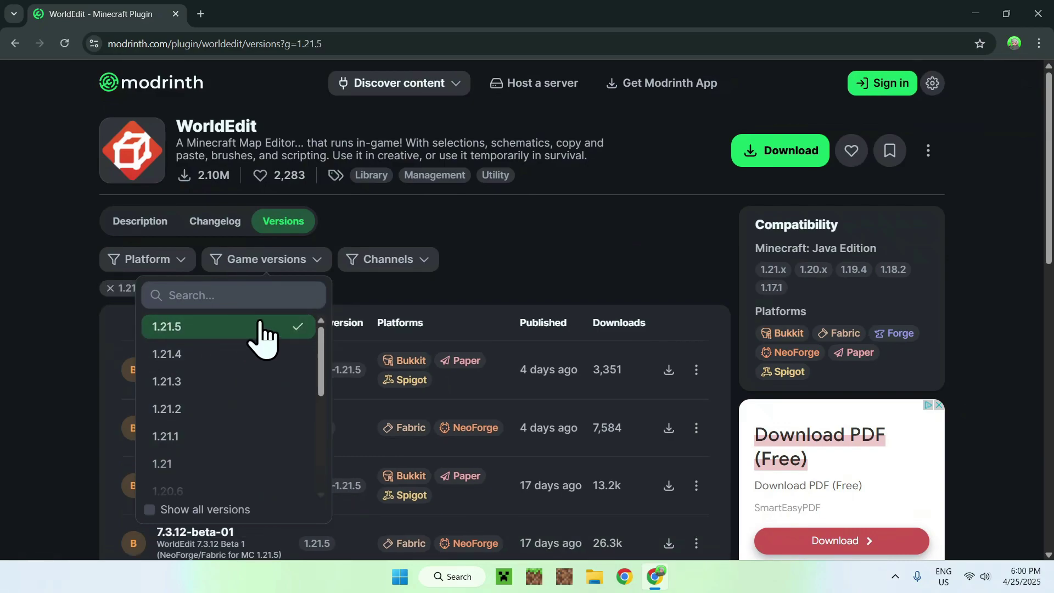
pyautogui.click(536, 270)
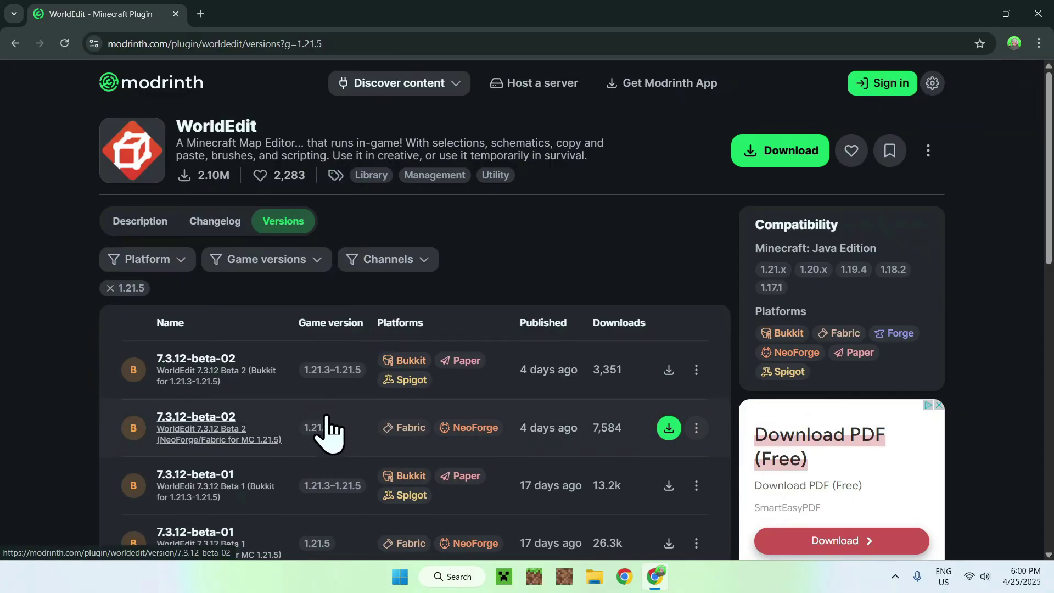
pyautogui.click(667, 430)
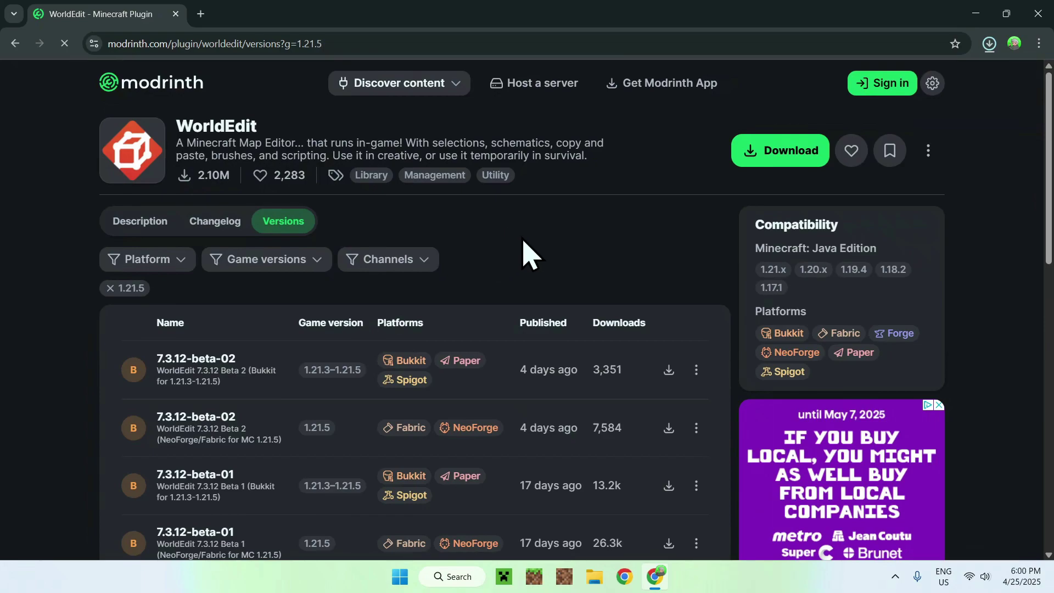
# Search Google for "Fabric Minecraft" in a new browser tab and open the fabricmc.net home page
pyautogui.click(200, 14)
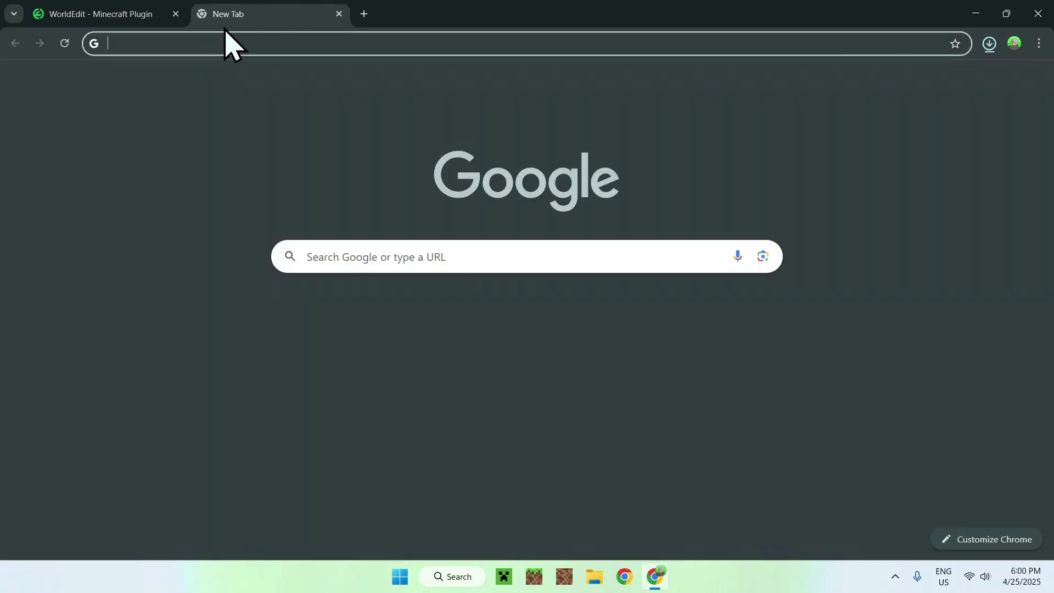
pyautogui.click(322, 256)
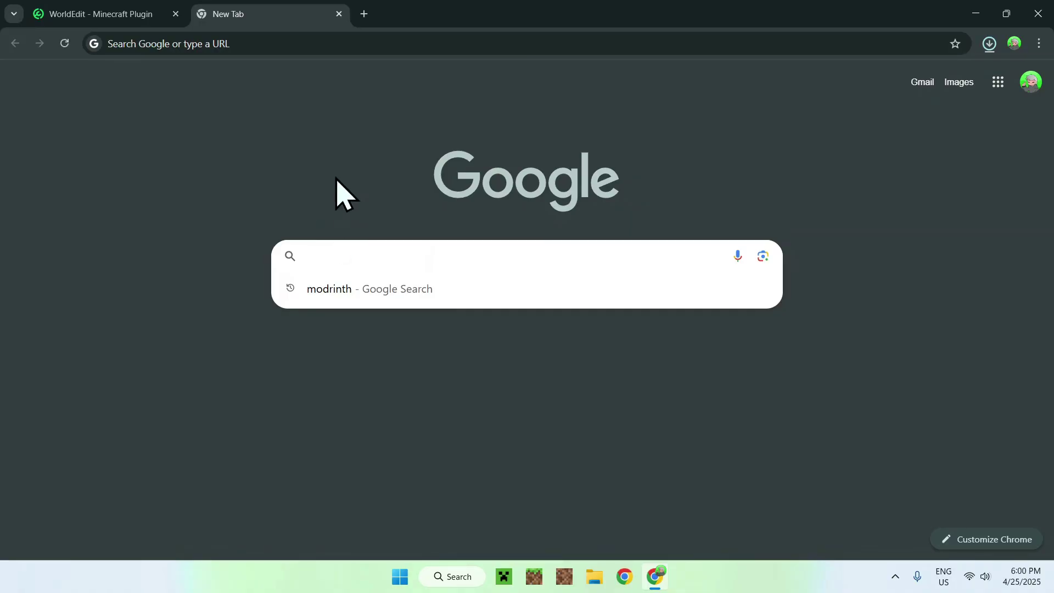
pyautogui.write('Fabric Minecraft')
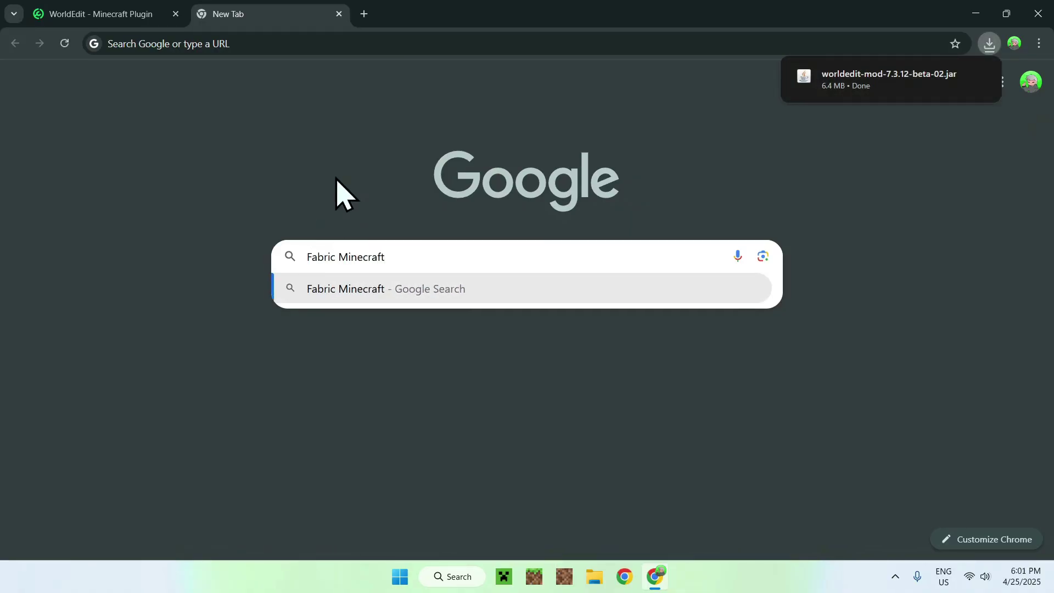
pyautogui.press('Return')
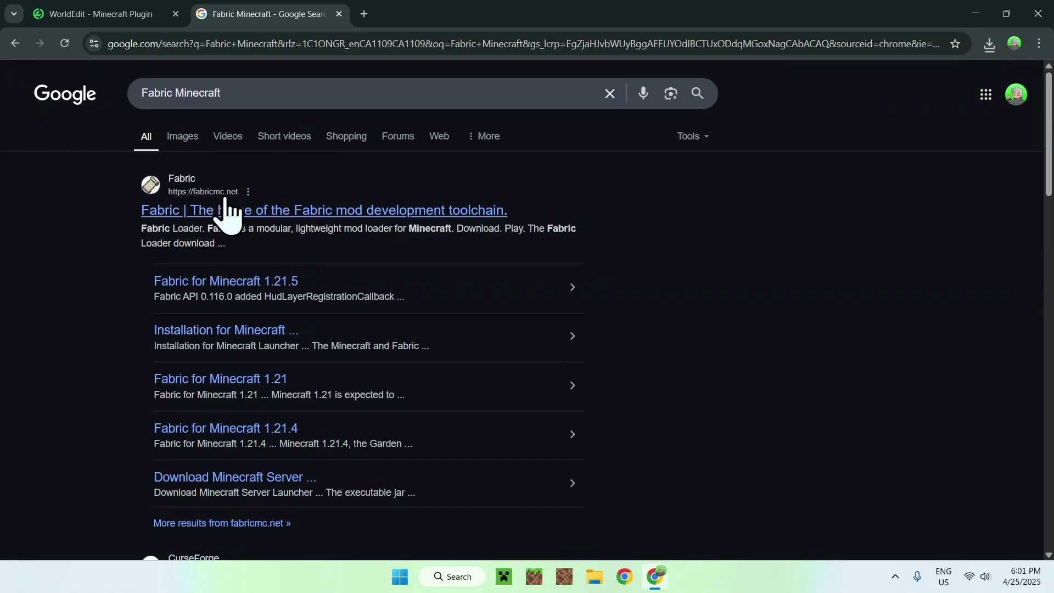
pyautogui.click(197, 212)
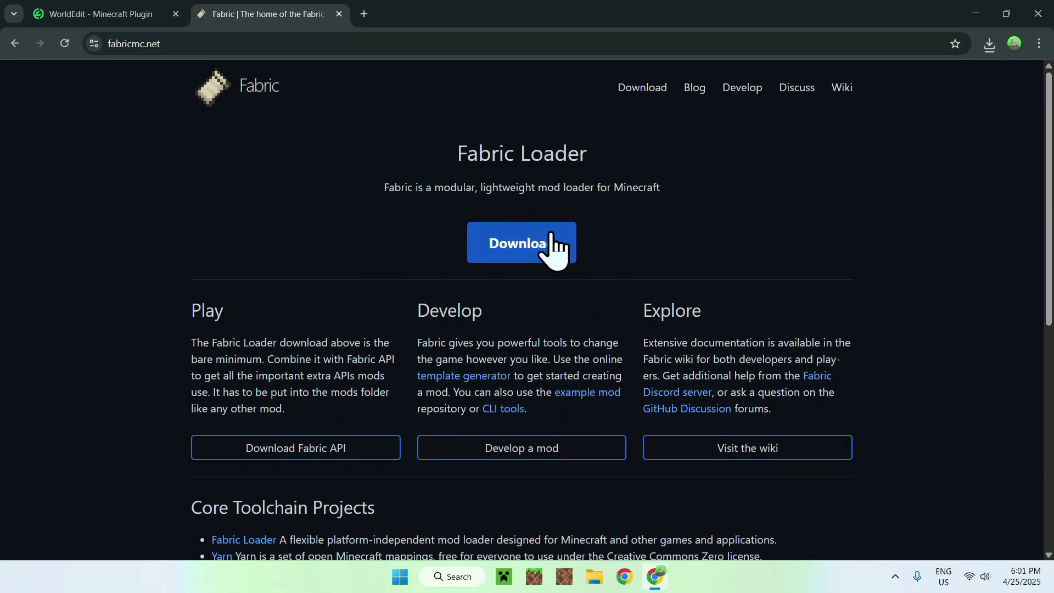
# Download the Fabric installer for Windows from the Fabric site and close the browser
pyautogui.click(522, 246)
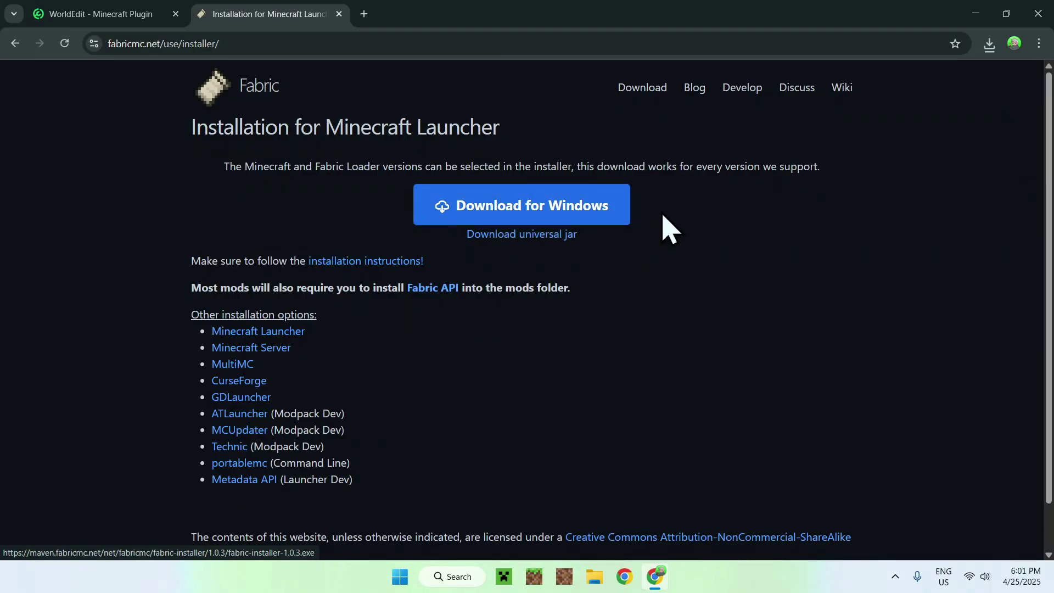
pyautogui.click(513, 216)
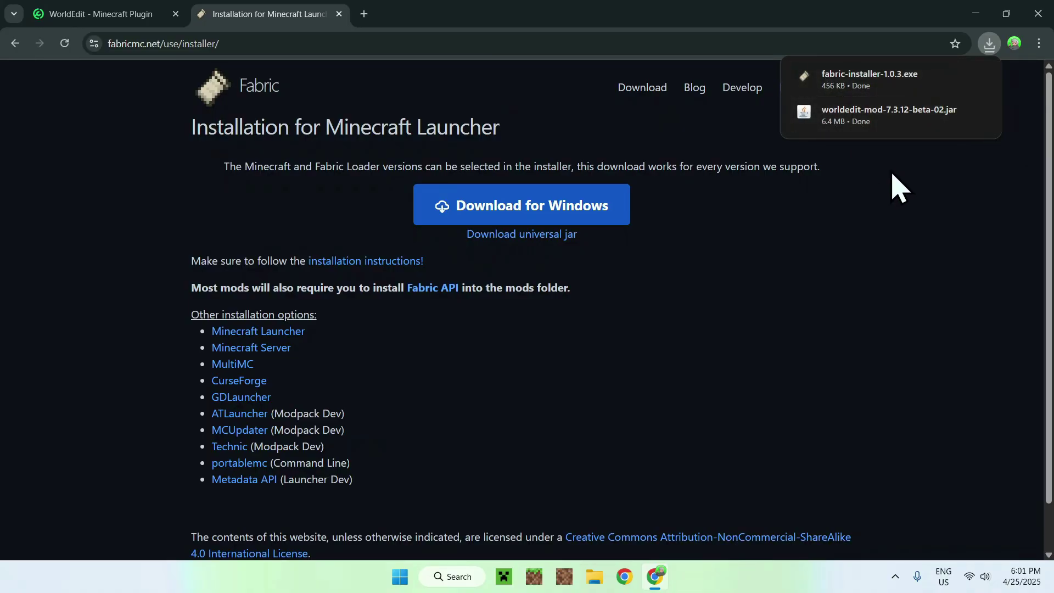
pyautogui.click(1038, 13)
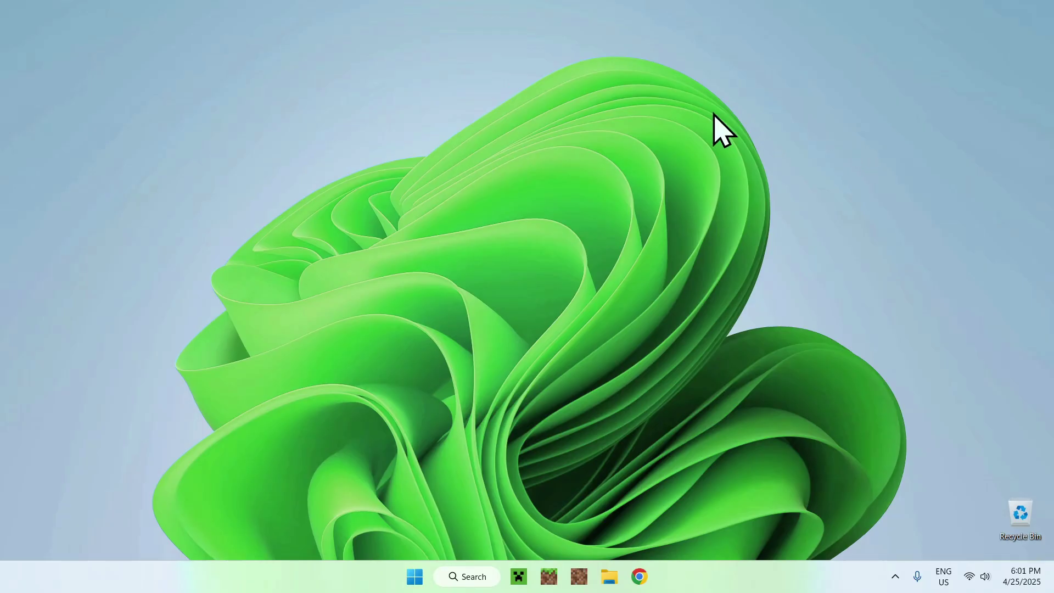
# Open the Downloads folder in File Explorer and run fabric-installer-1.0.3.exe
pyautogui.click(611, 574)
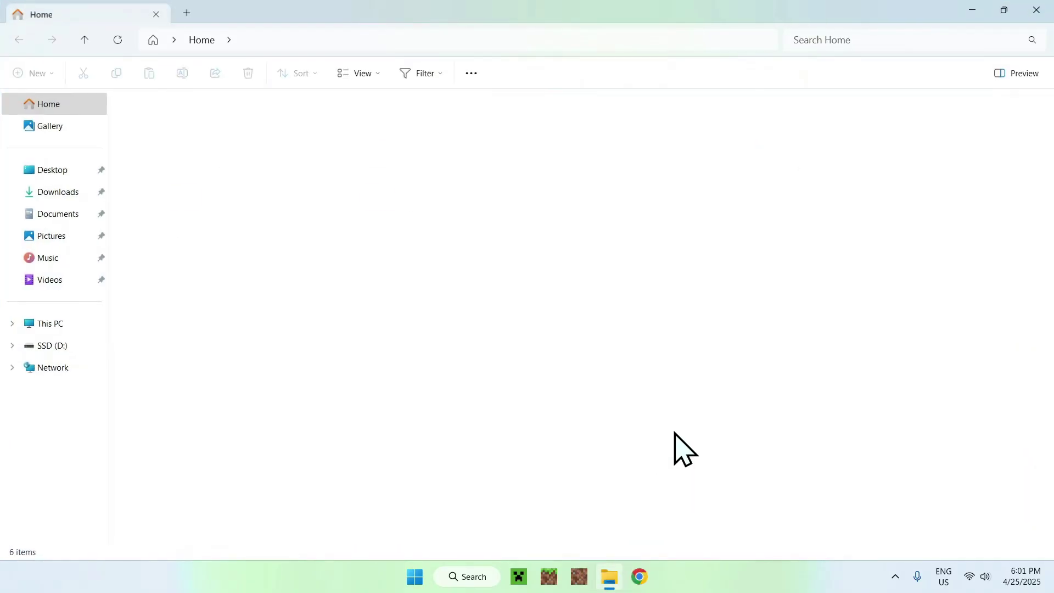
pyautogui.click(65, 192)
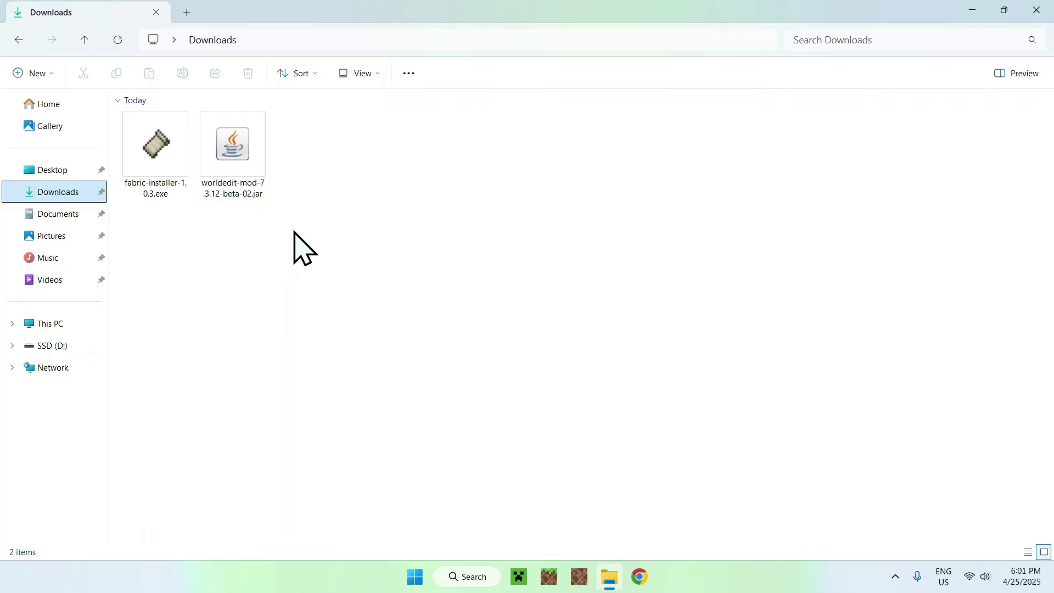
pyautogui.moveTo(132, 231); pyautogui.dragTo(172, 235)
pyautogui.doubleClick(151, 185)
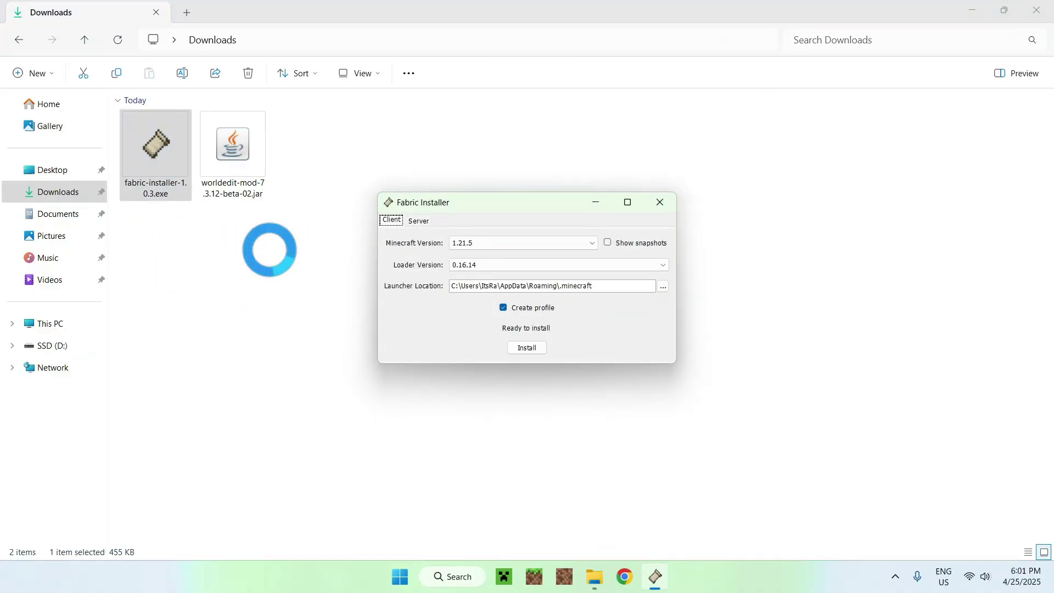
# Install the Fabric client for Minecraft version 1.21.5, then close the Fabric Installer
pyautogui.click(459, 244)
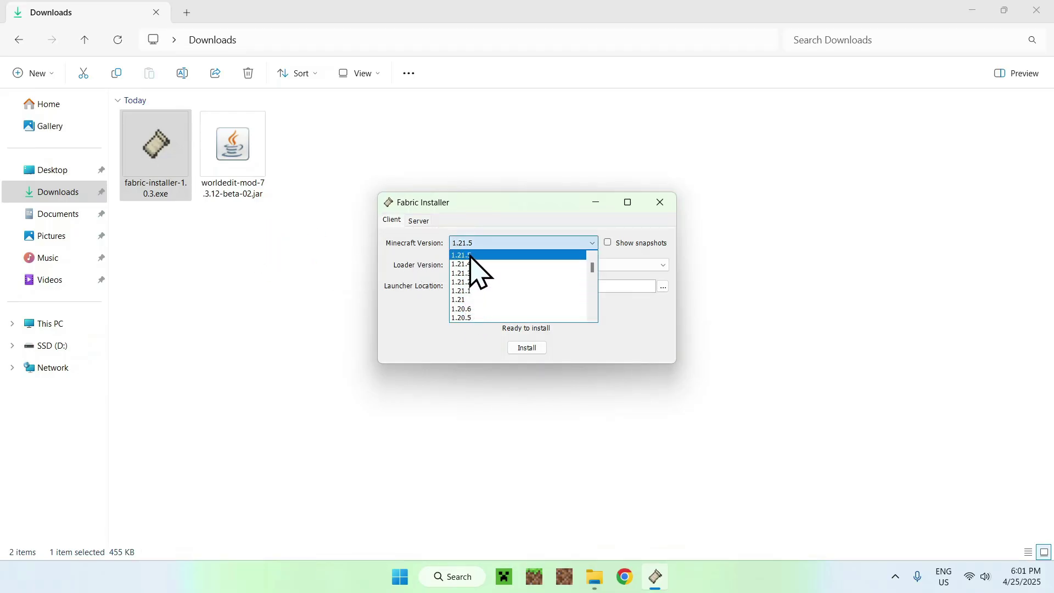
pyautogui.click(472, 257)
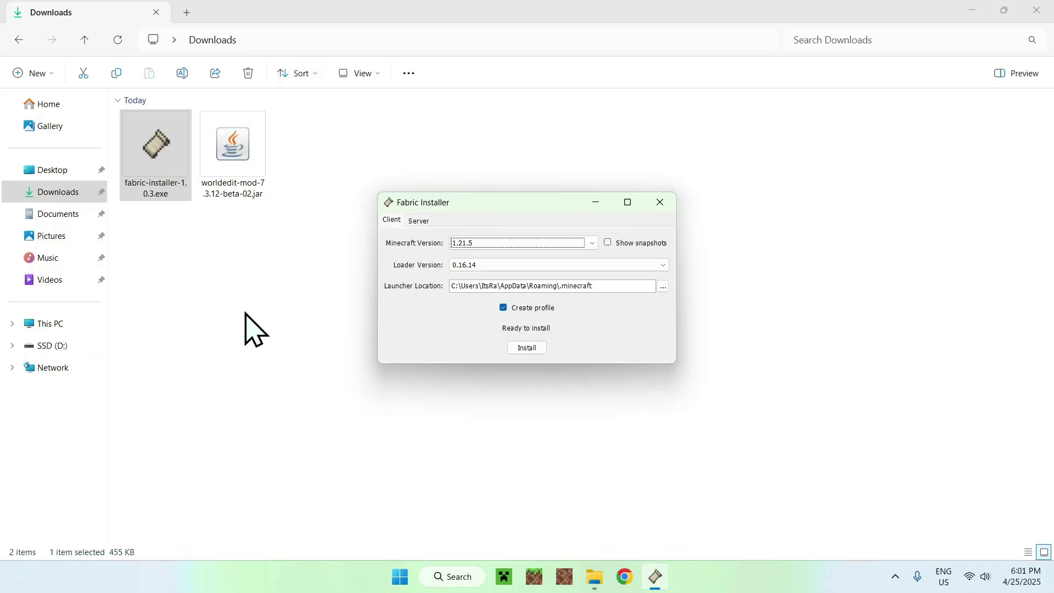
pyautogui.click(526, 349)
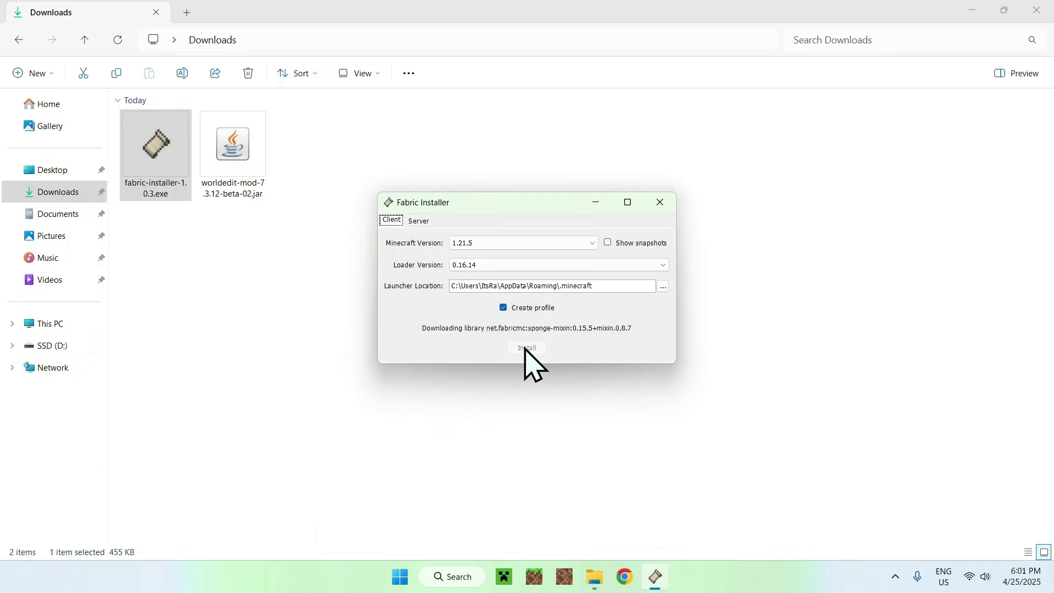
pyautogui.click(531, 310)
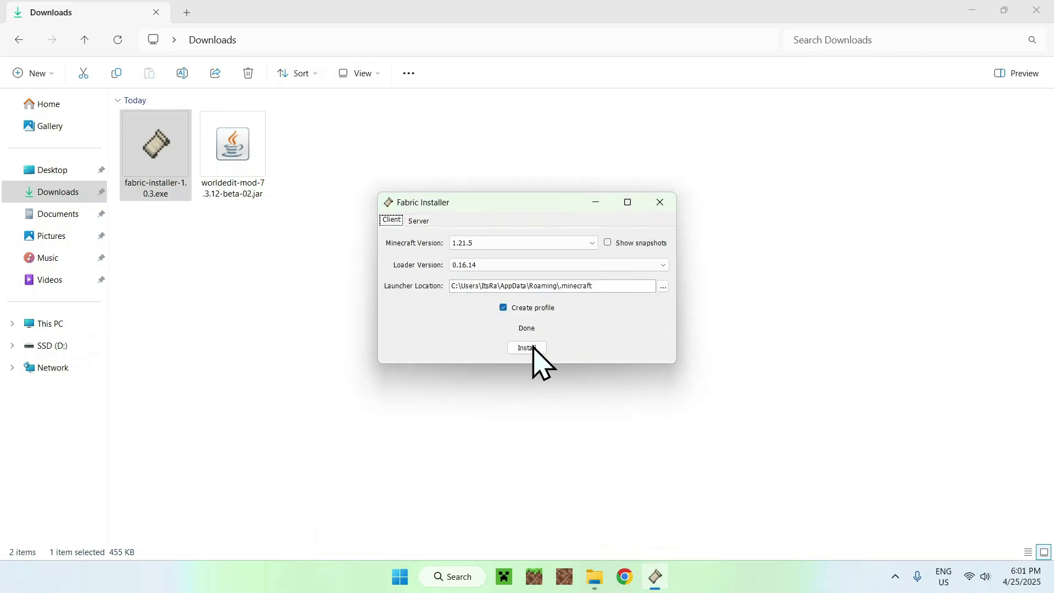
pyautogui.click(660, 203)
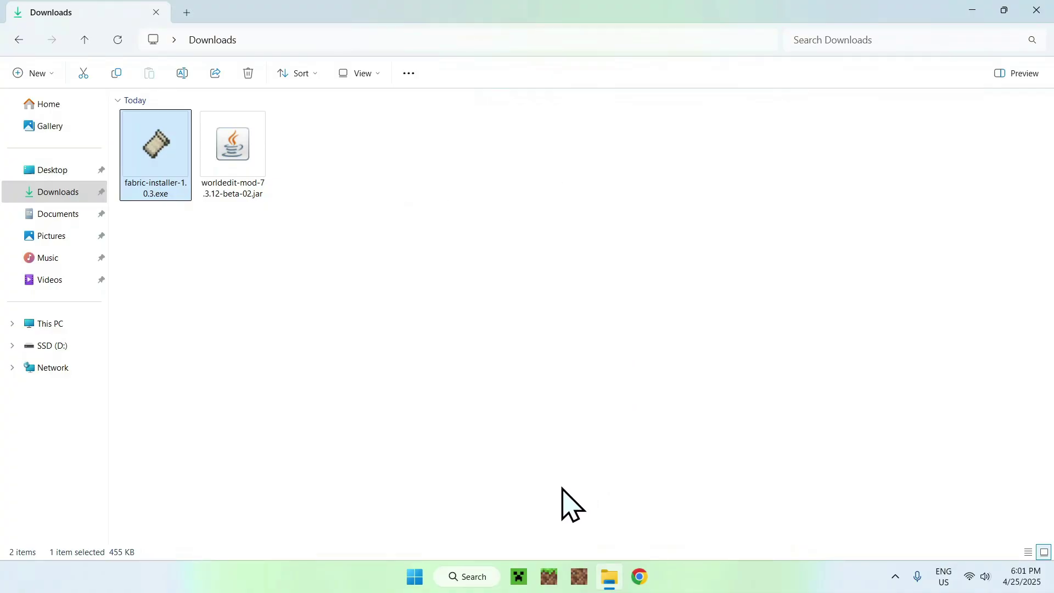
# In Minecraft Launcher, open the game folder of the fabric-loader-1.21.5 installation and go into its mods folder
pyautogui.click(520, 572)
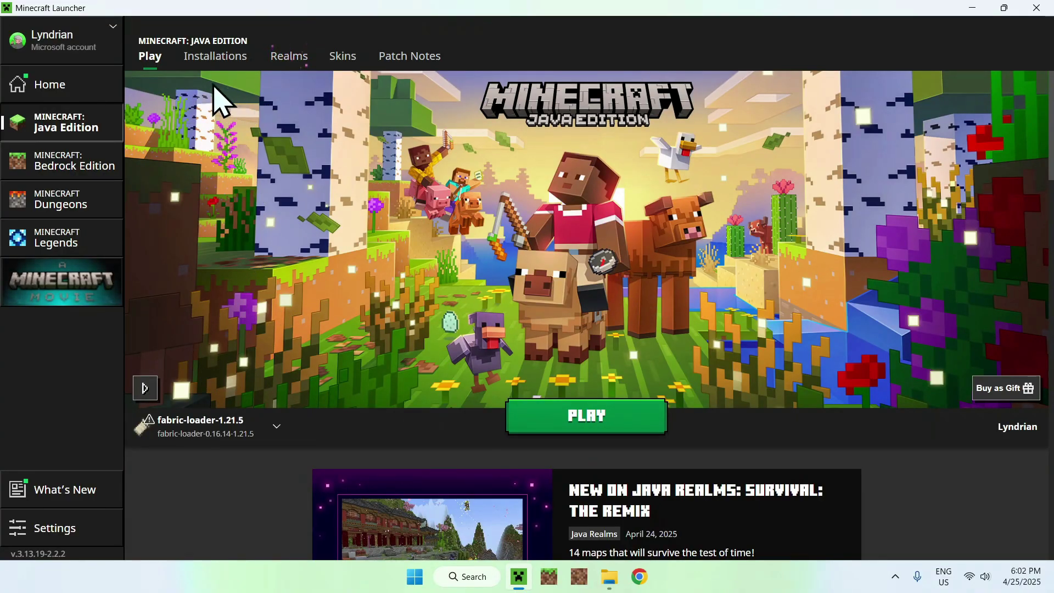
pyautogui.click(215, 58)
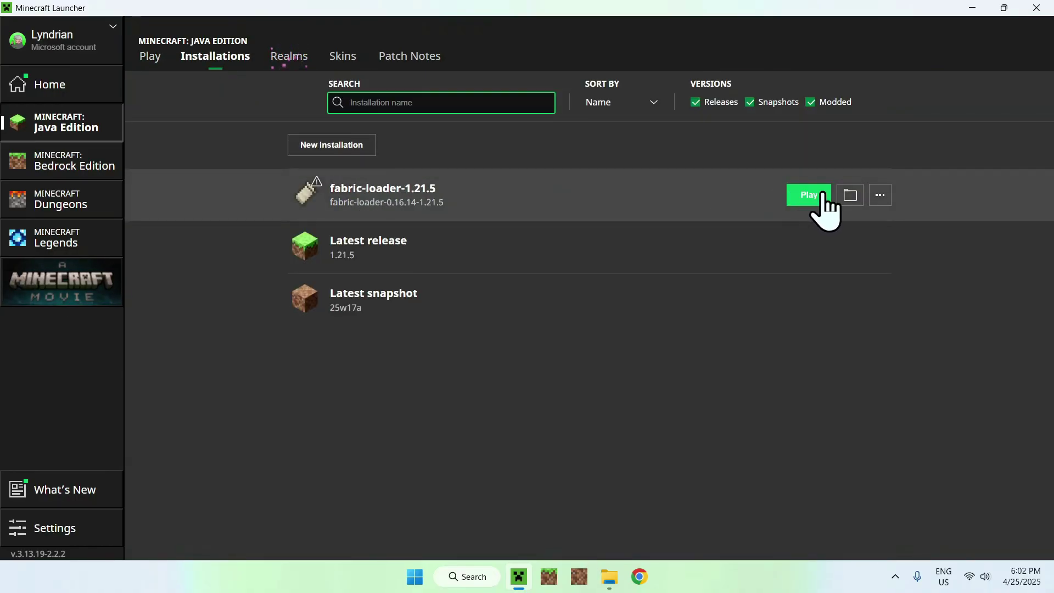
pyautogui.click(851, 196)
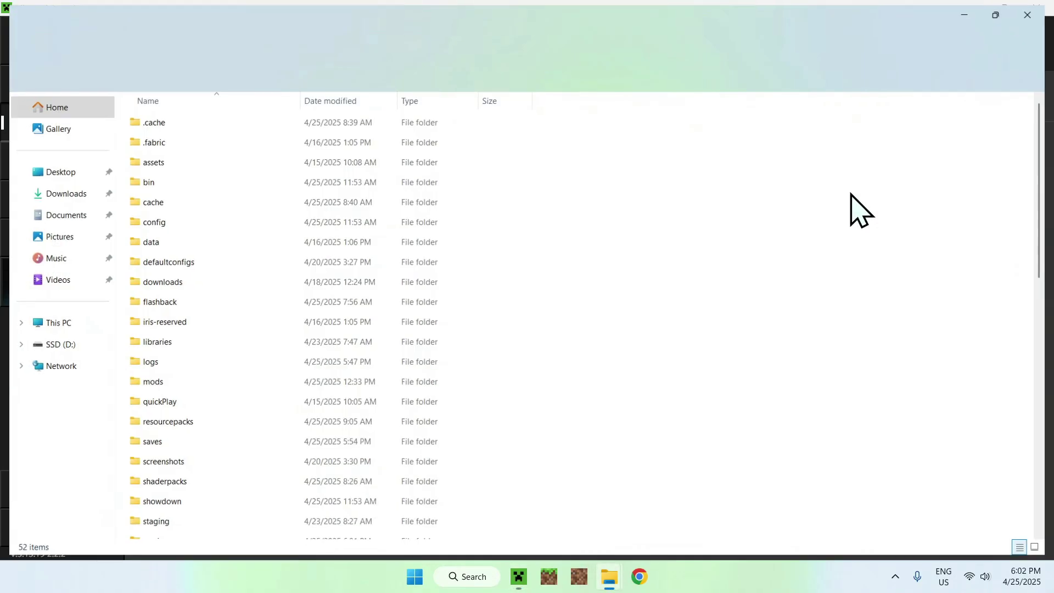
pyautogui.click(229, 384)
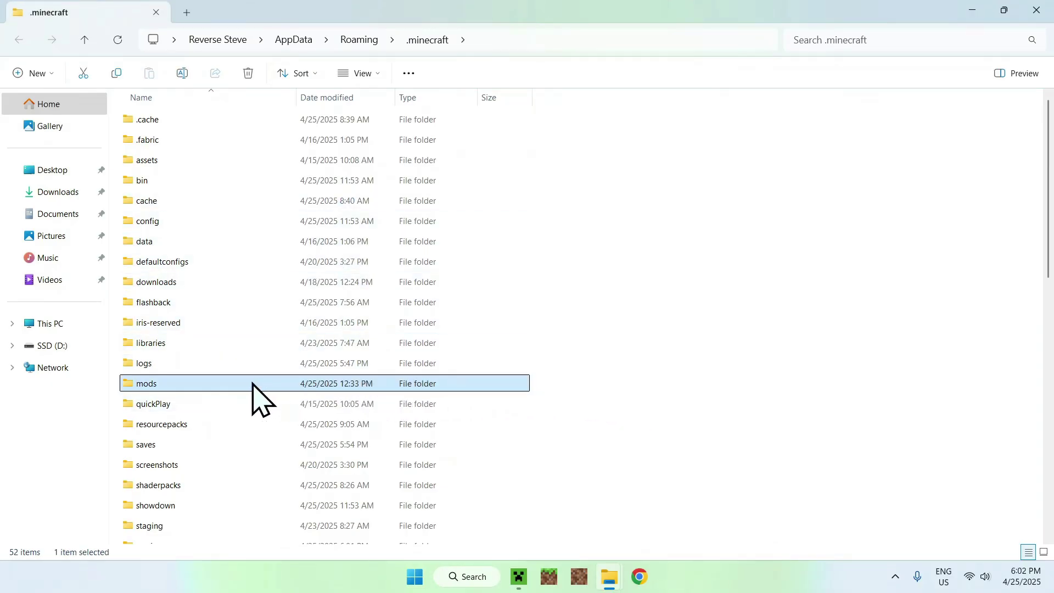
pyautogui.doubleClick(244, 384)
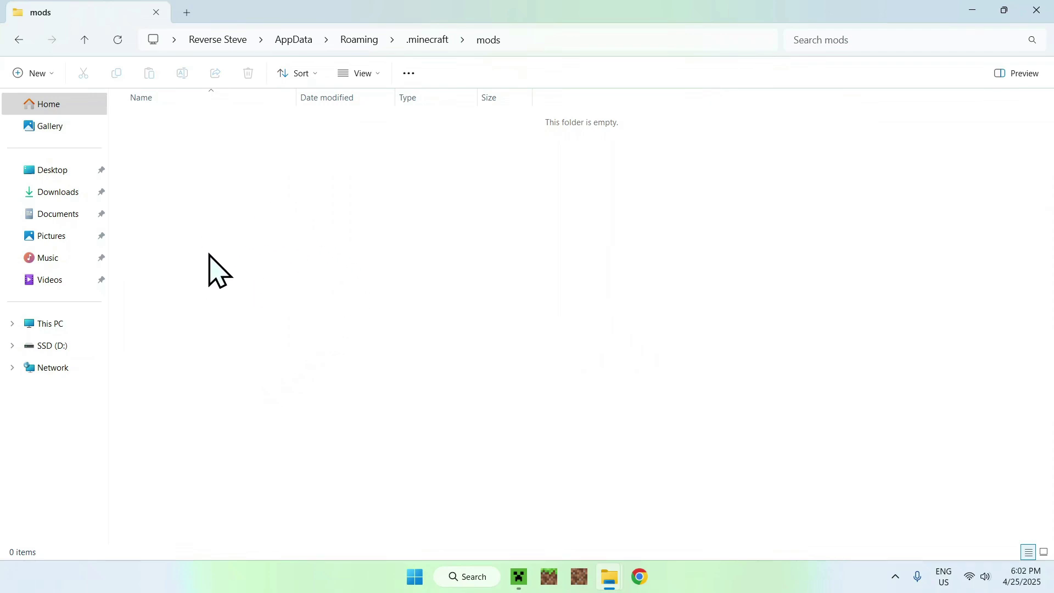
# Copy worldedit-mod-7.3.12-beta-02.jar from the Downloads folder into the .minecraft mods folder
pyautogui.click(55, 193)
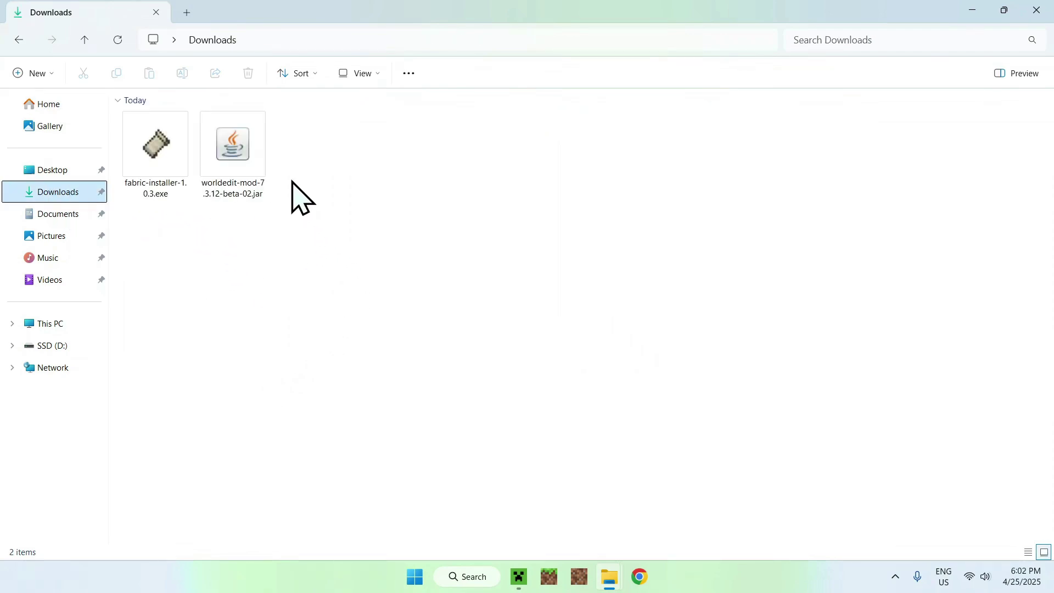
pyautogui.click(236, 160)
pyautogui.click(117, 74)
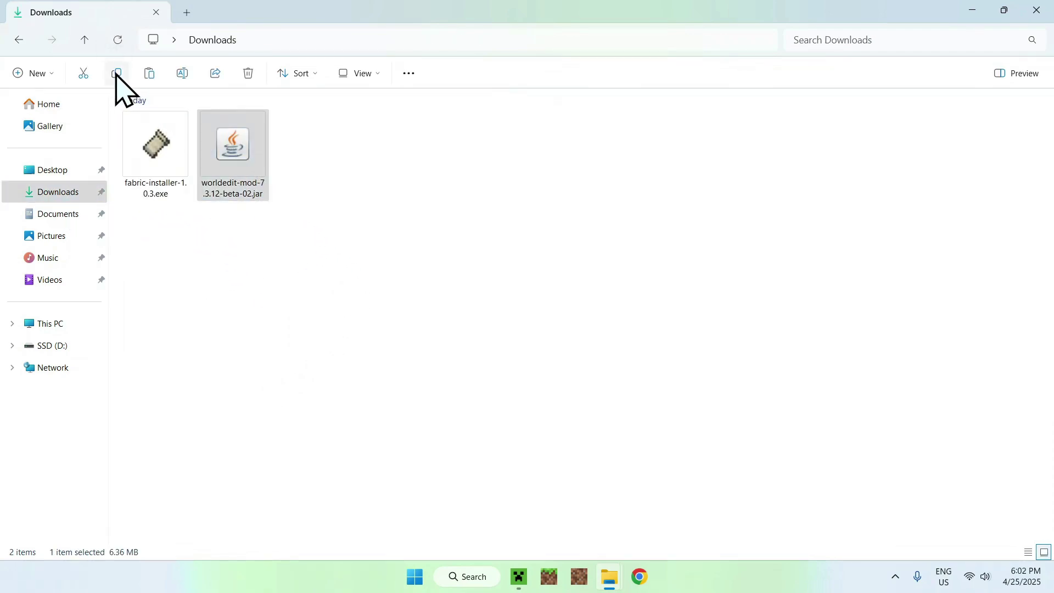
pyautogui.click(18, 40)
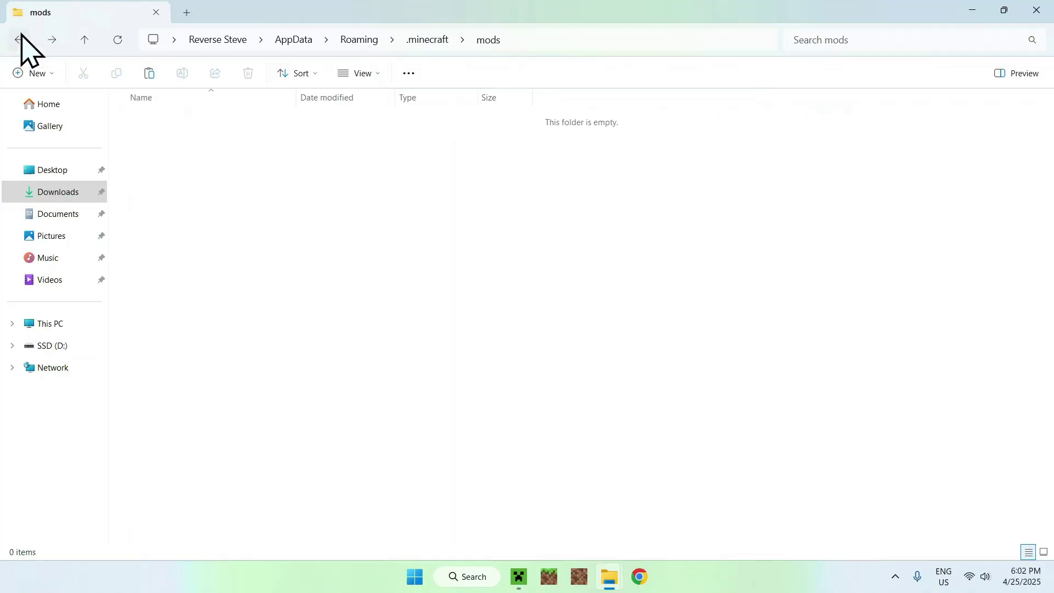
pyautogui.click(149, 74)
pyautogui.click(207, 148)
pyautogui.moveTo(129, 142); pyautogui.dragTo(224, 154)
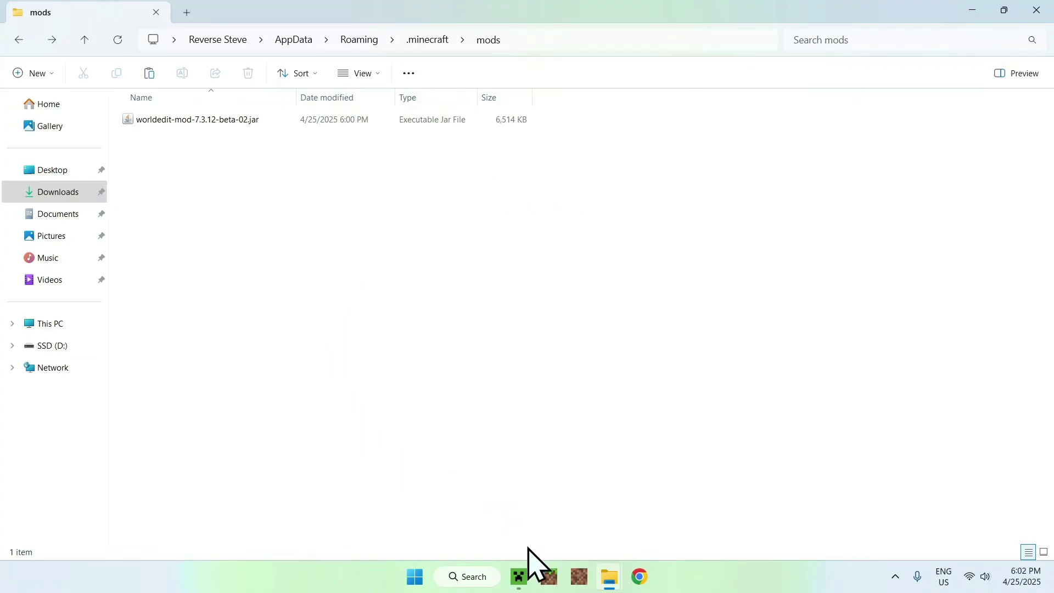
# Launch the fabric-loader-1.21.5 installation from Minecraft Launcher, accepting the modified-installation risk permanently, and maximize the game window
pyautogui.click(519, 577)
pyautogui.click(150, 56)
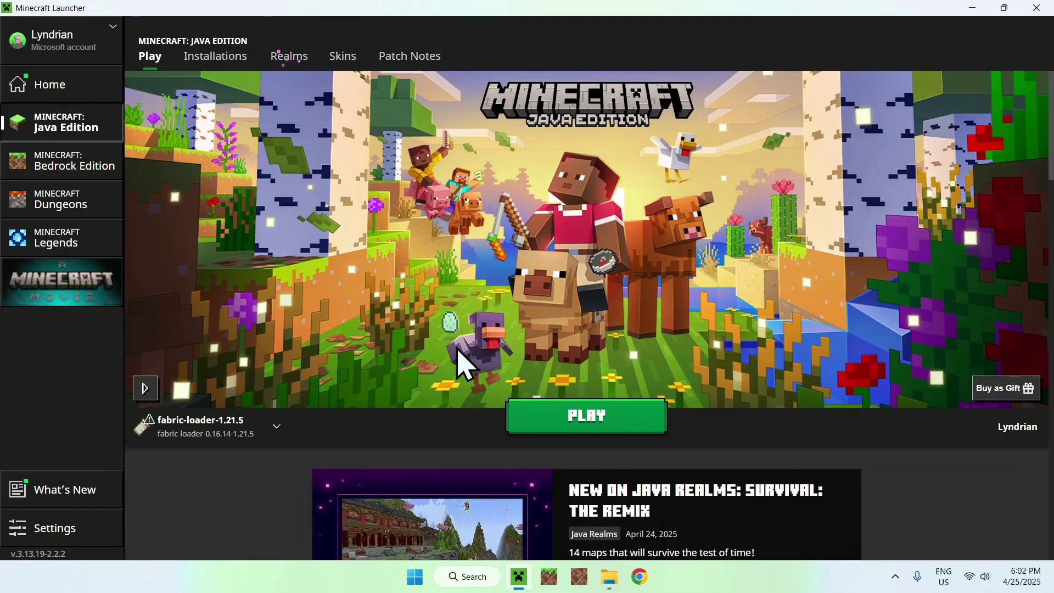
pyautogui.click(590, 420)
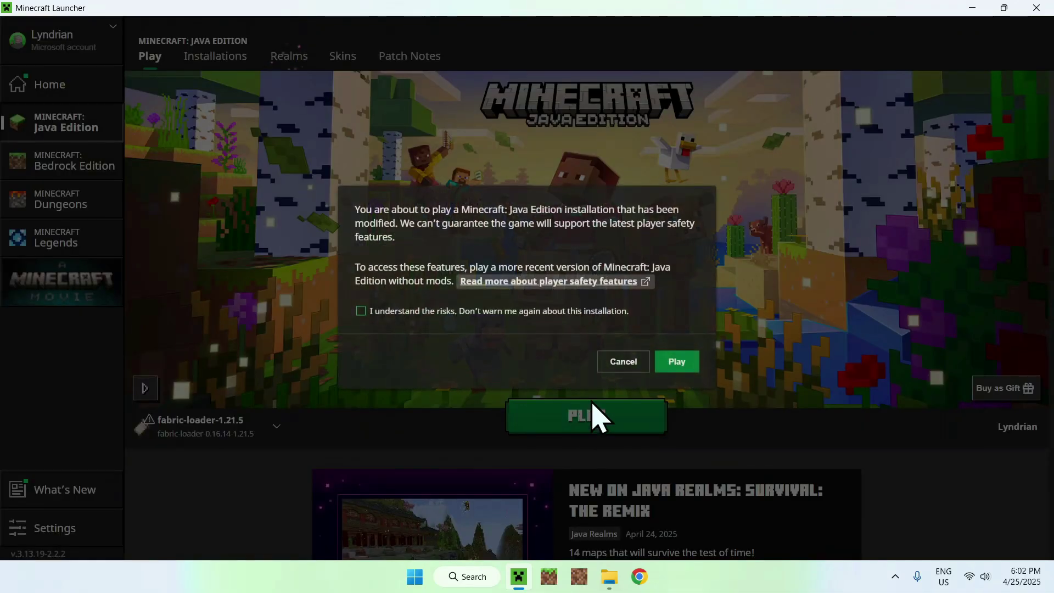
pyautogui.click(361, 312)
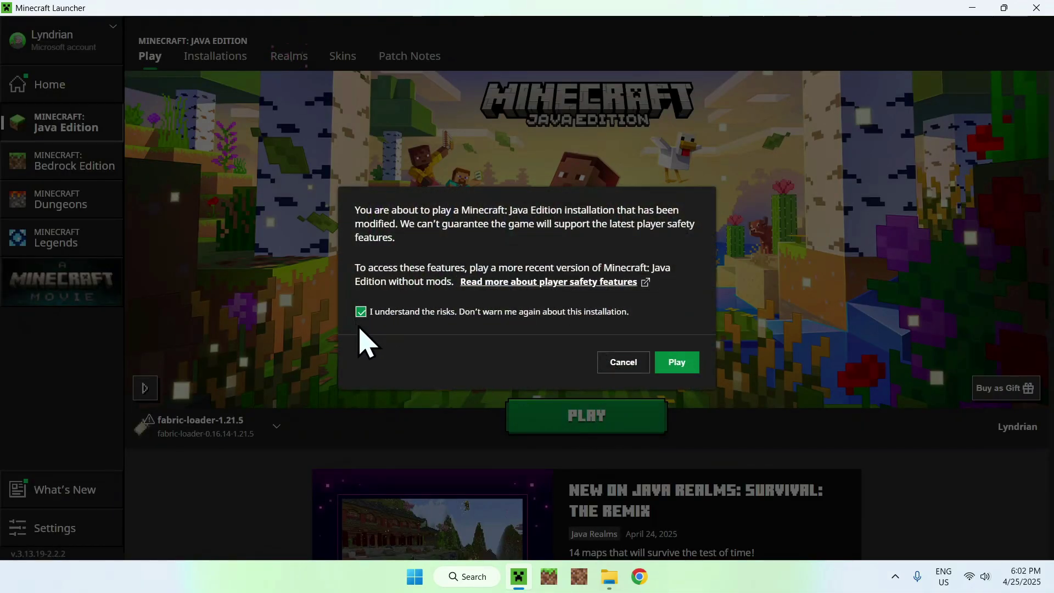
pyautogui.click(678, 363)
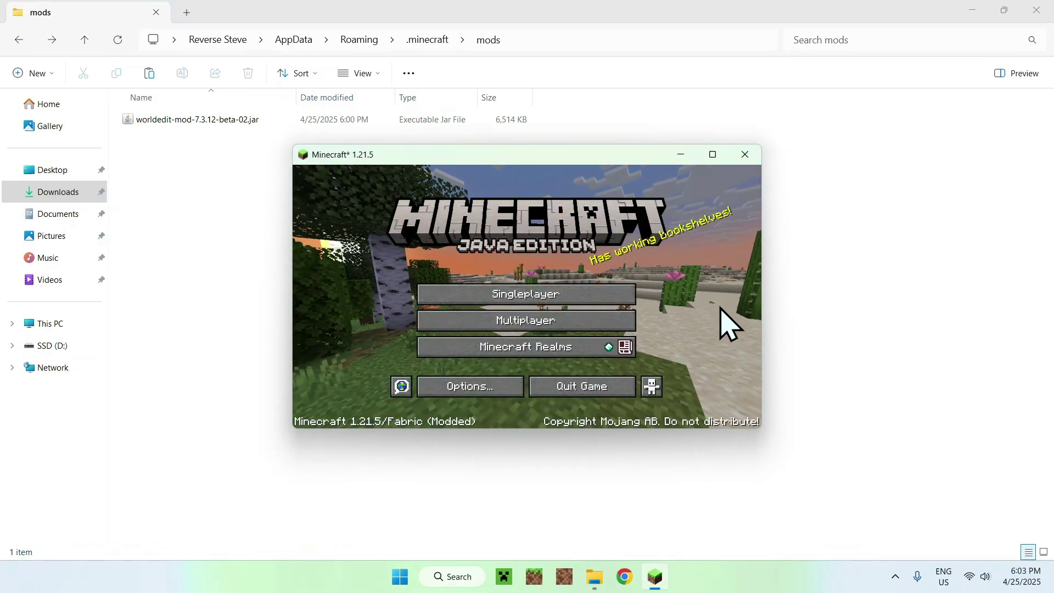
pyautogui.click(713, 155)
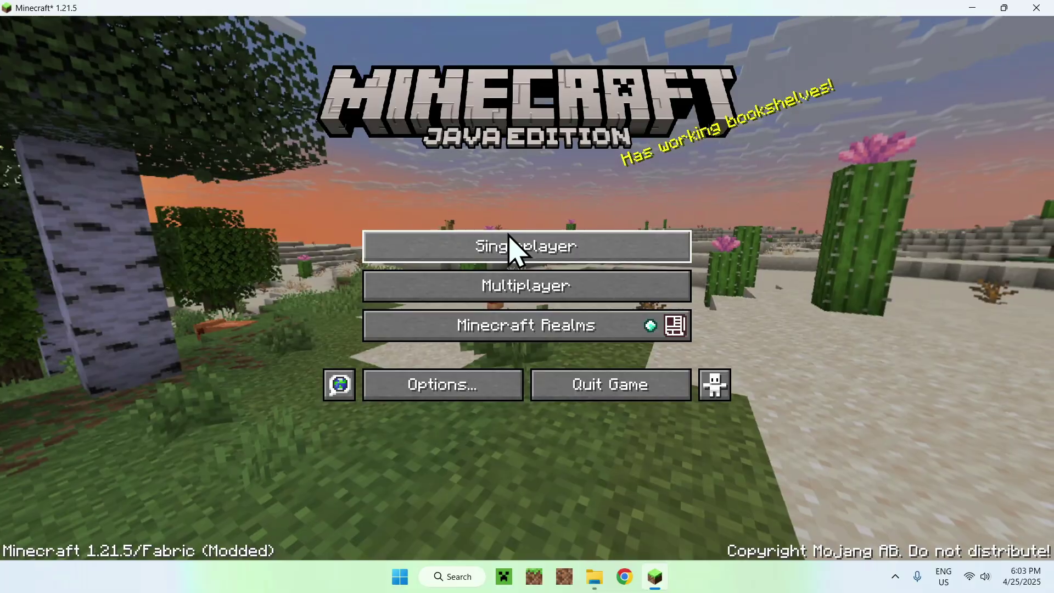
# Create a new singleplayer world in Creative game mode
pyautogui.click(510, 235)
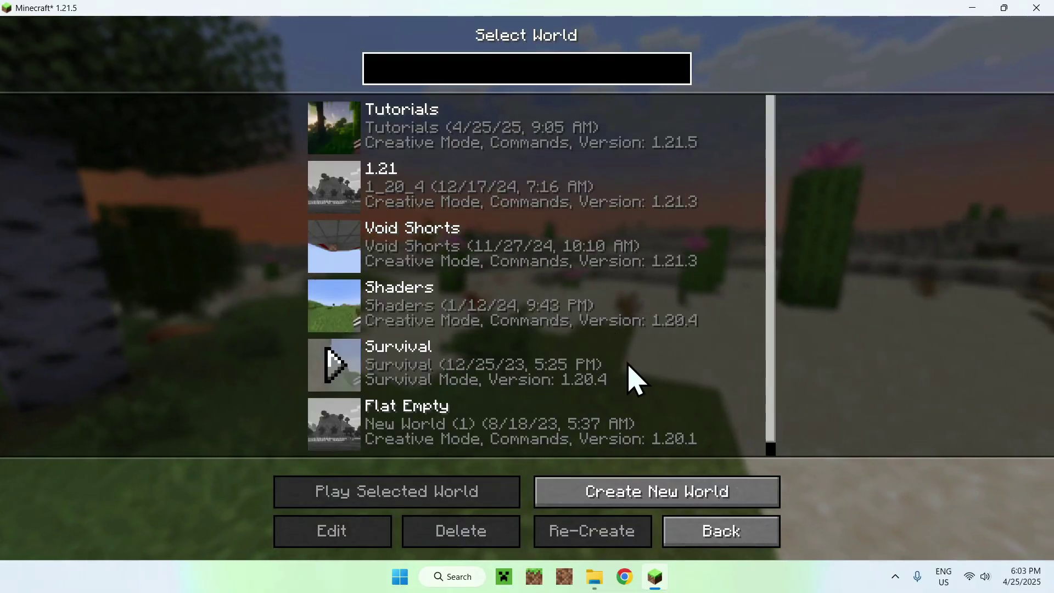
pyautogui.click(658, 493)
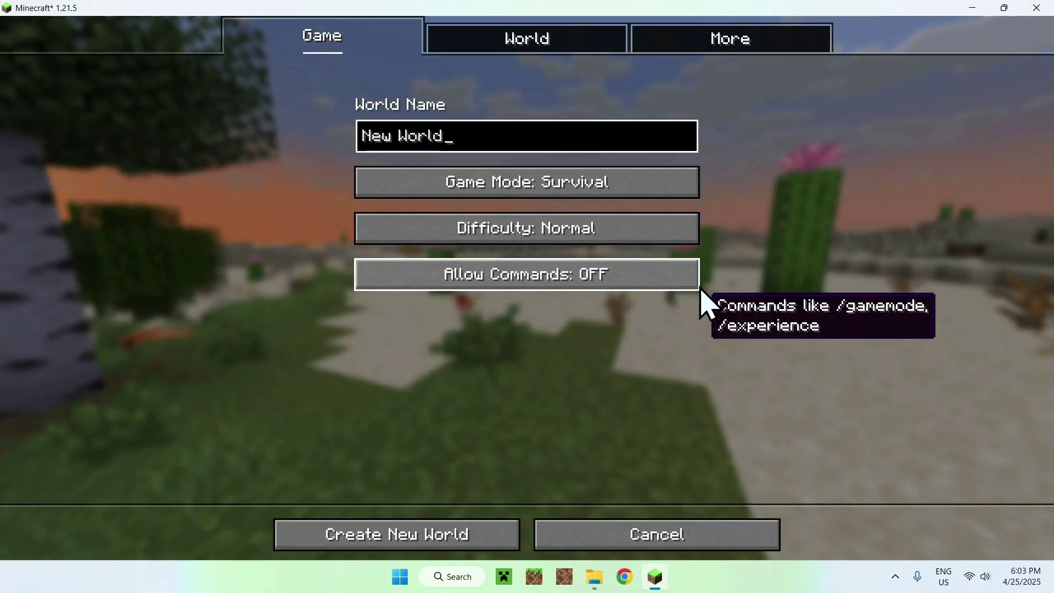
pyautogui.click(644, 189)
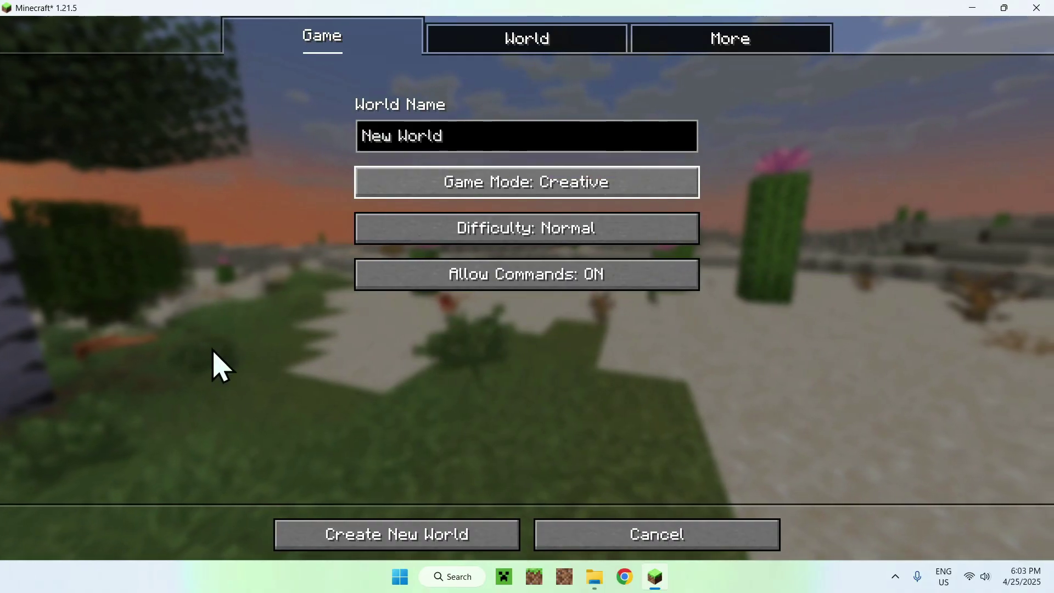
pyautogui.click(379, 537)
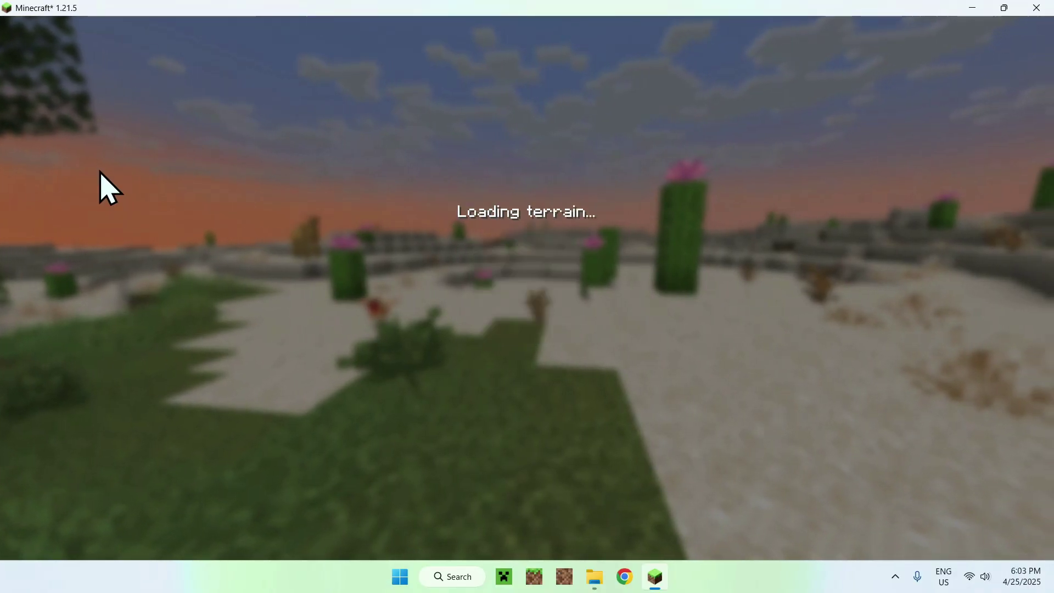
# Go to an open stretch of sand, put a Wooden Axe in the second hotbar slot and hold it
pyautogui.press('w')
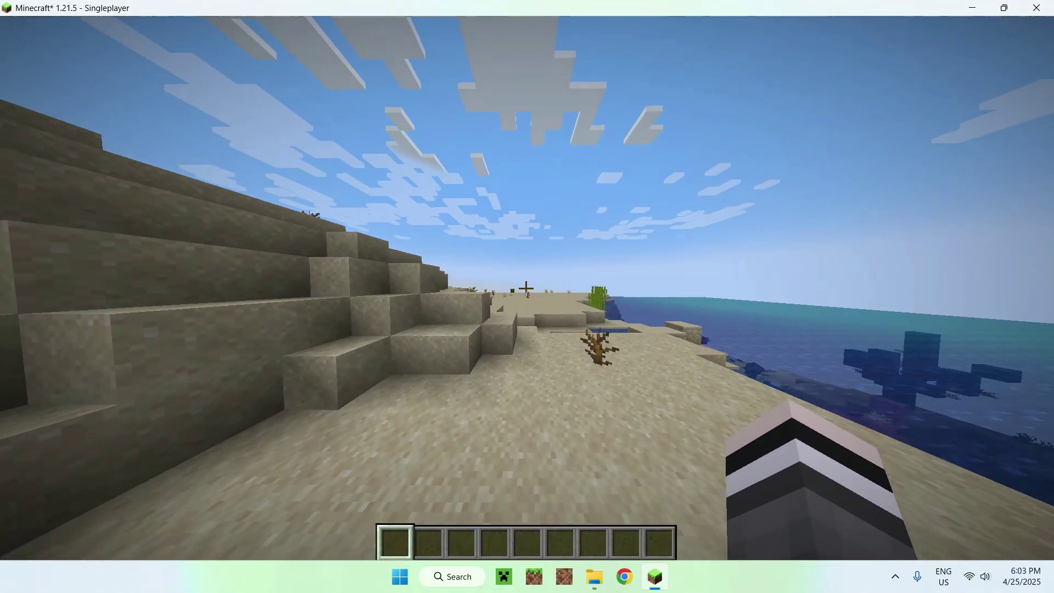
pyautogui.press('w')
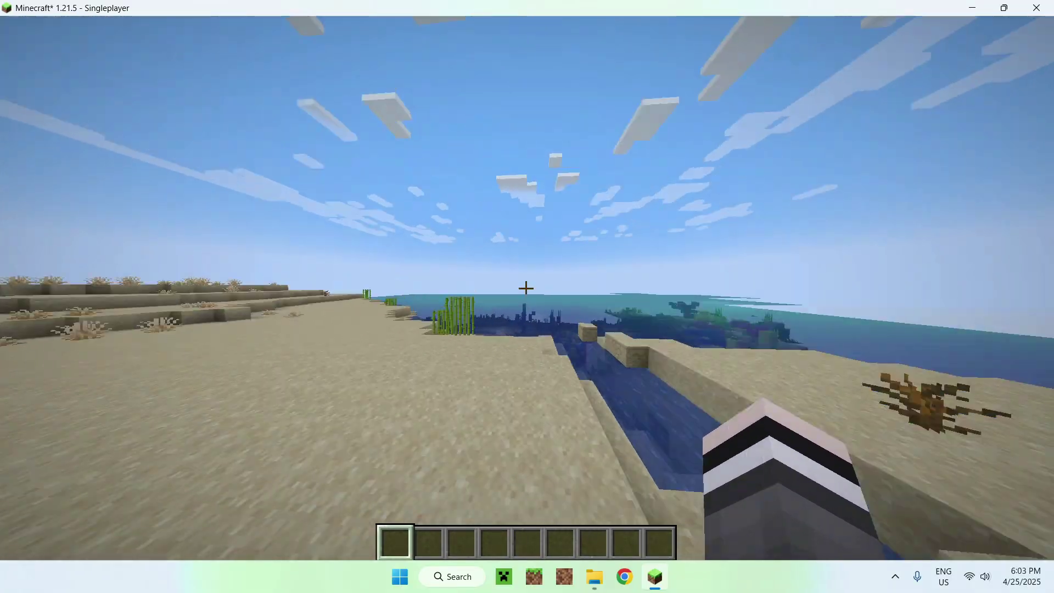
pyautogui.press('w')
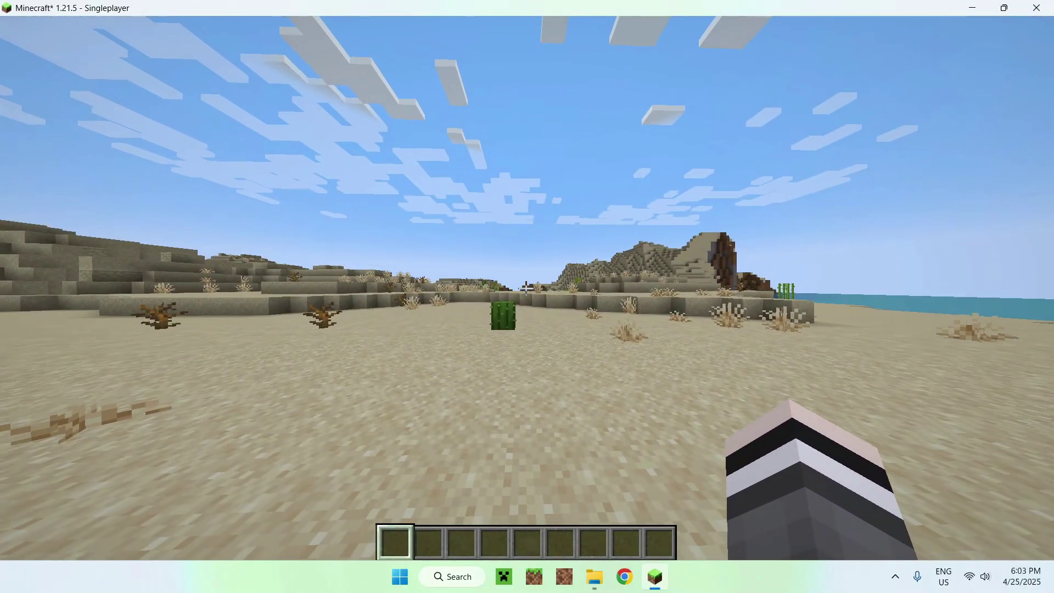
pyautogui.press('w')
pyautogui.press('w')
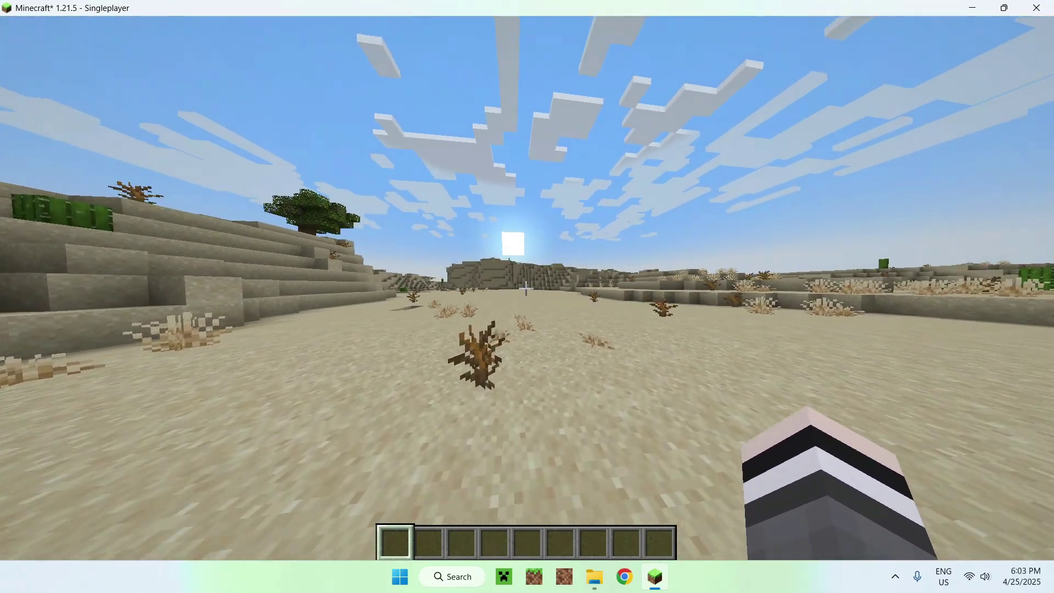
pyautogui.press('w')
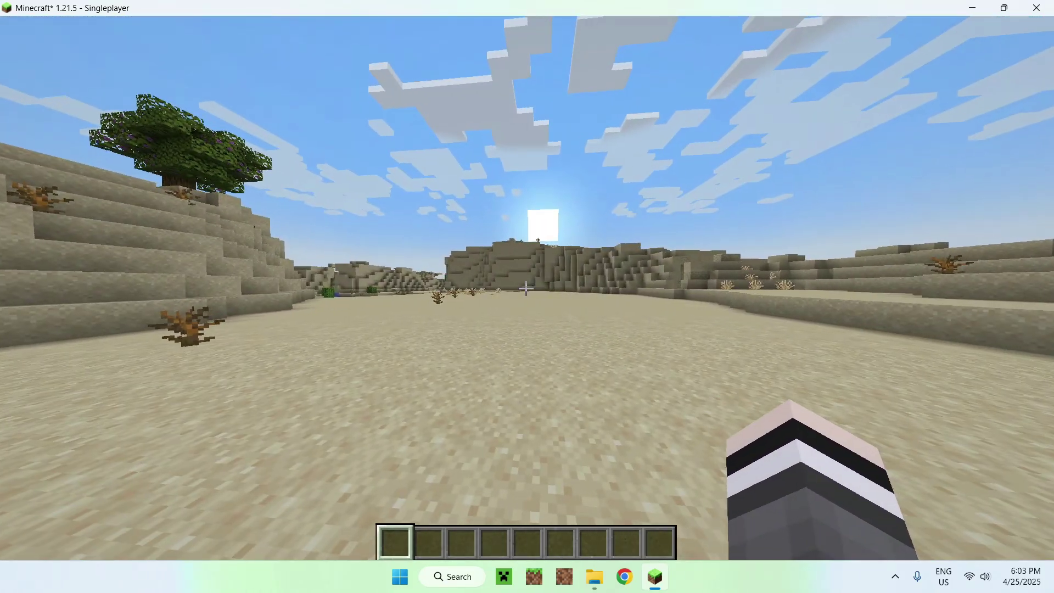
pyautogui.press('e')
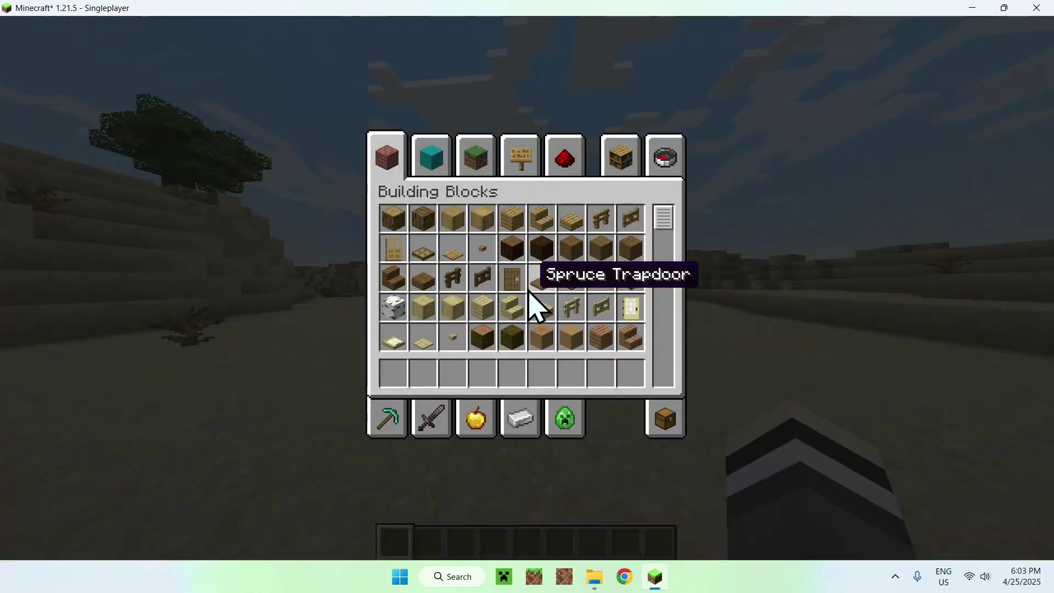
pyautogui.click(396, 417)
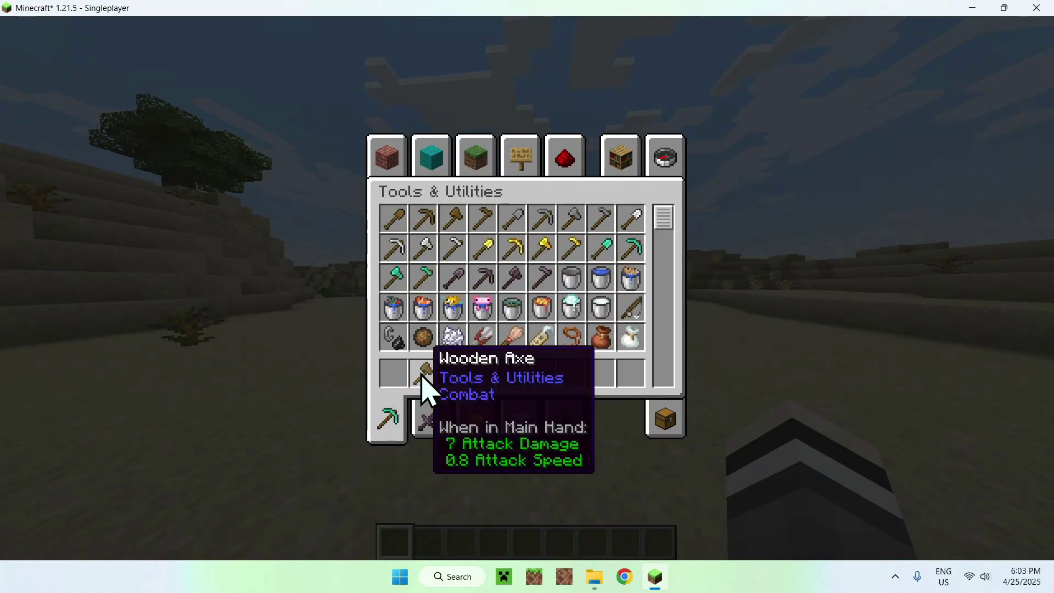
pyautogui.press('e')
pyautogui.press('2')
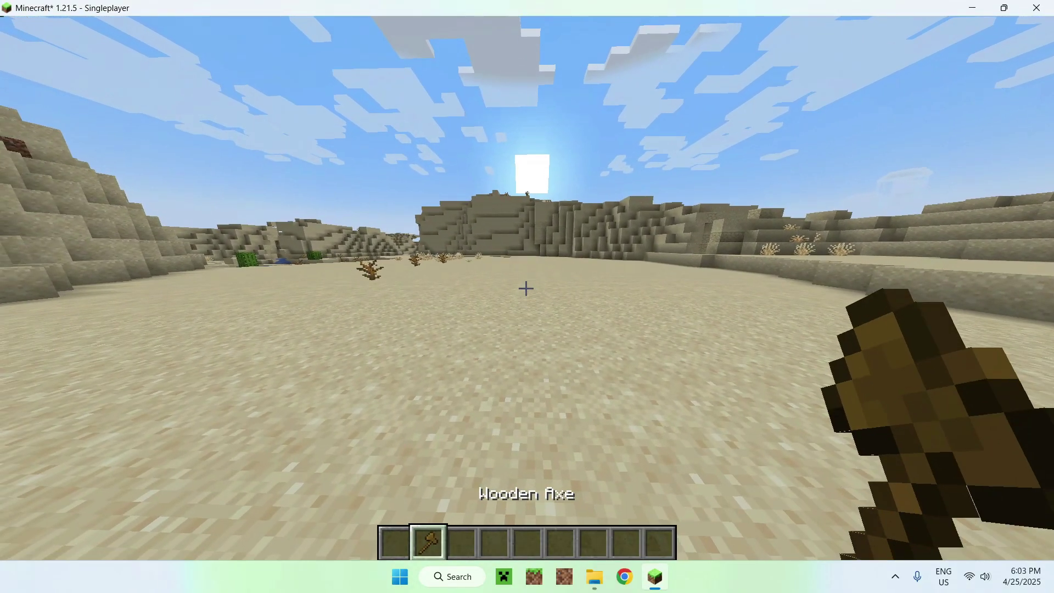
# Mark a WorldEdit region on the sand with the wooden axe, from about (91, 63, 87) to (73, 65, 112)
pyautogui.hotkey('ctrl', 'w')
pyautogui.press('w')
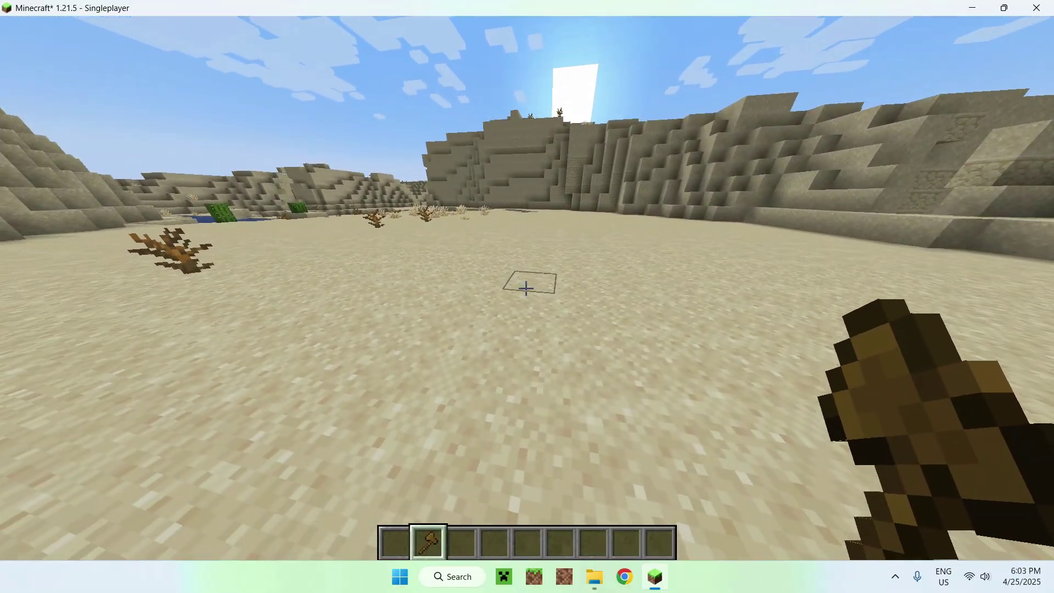
pyautogui.press('w')
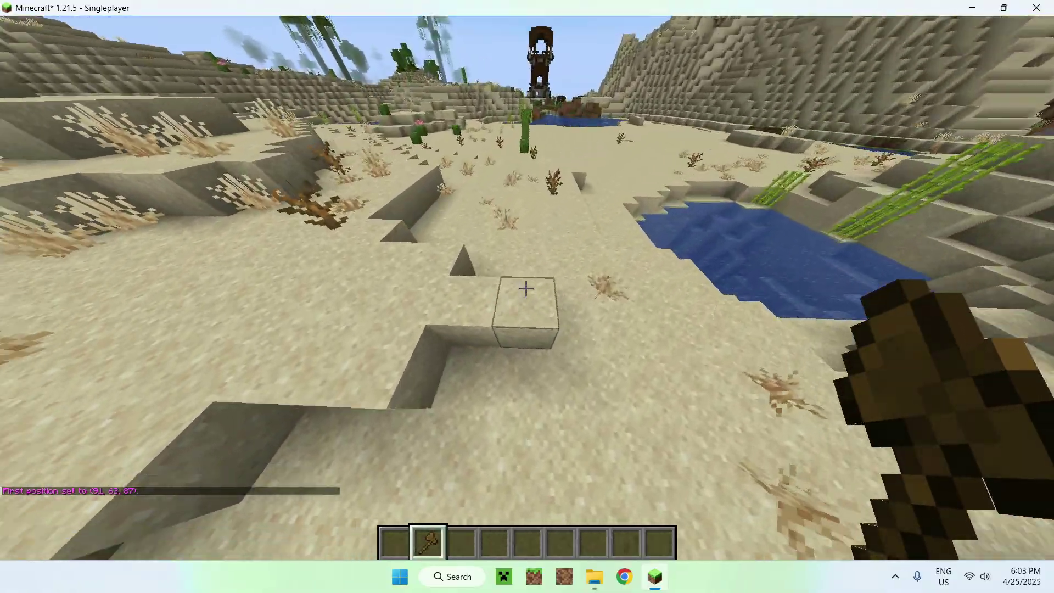
pyautogui.rightClick(527, 288)
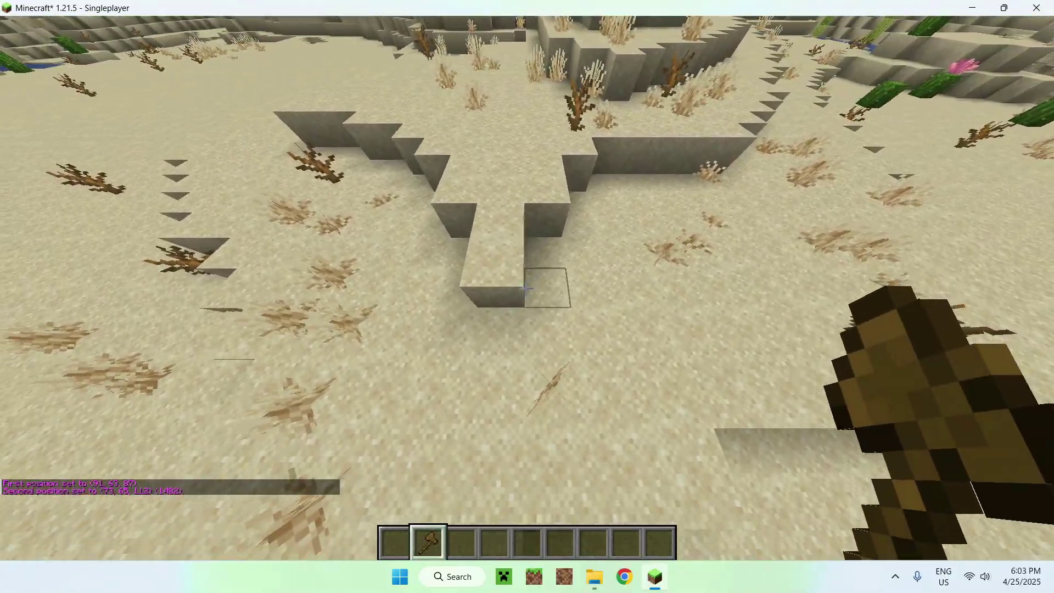
# Replace the sand in the selected WorldEdit region with diamond blocks
pyautogui.press('3')
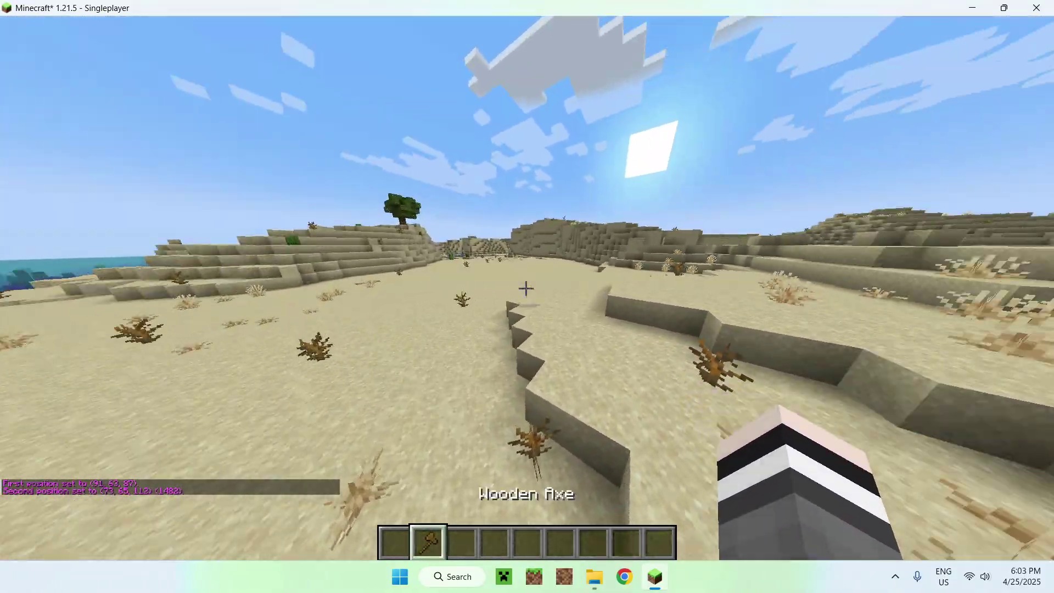
pyautogui.press('s')
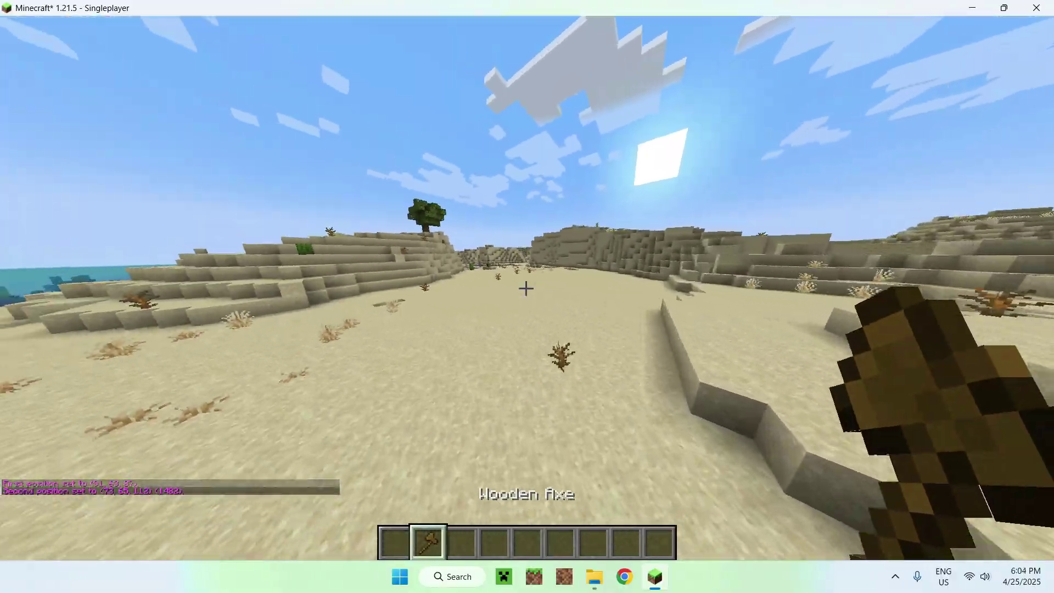
pyautogui.press('a')
pyautogui.press('s')
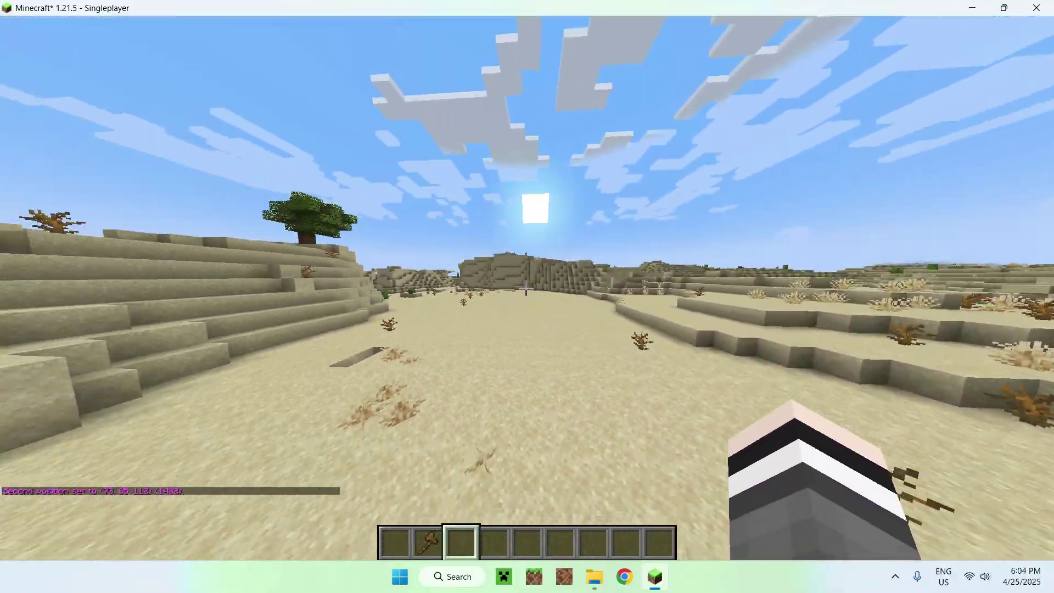
pyautogui.press('w')
pyautogui.moveTo(526, 289)
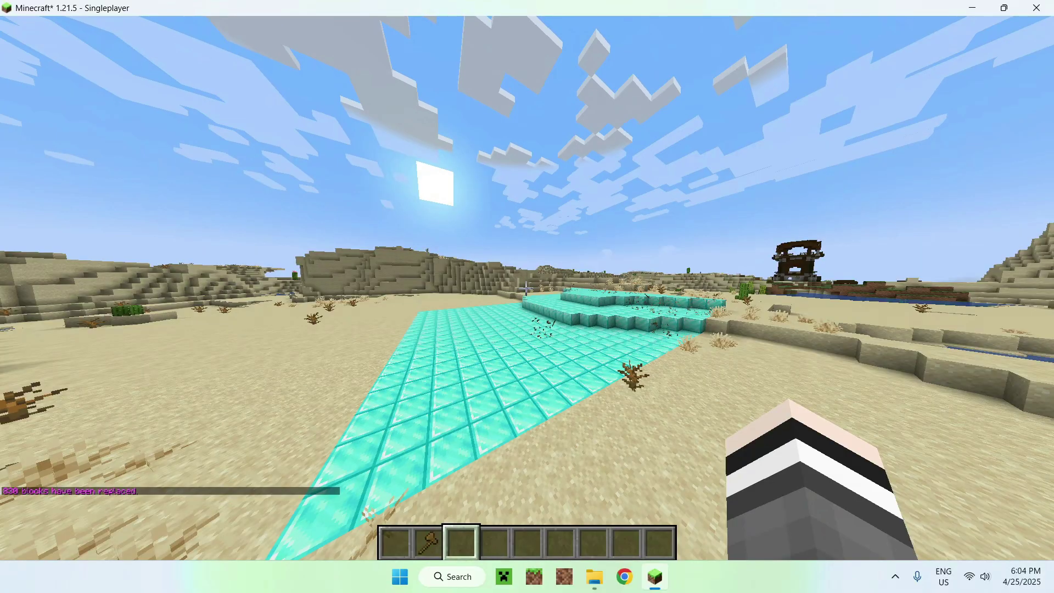
# Hold a Stick from the first hotbar slot above the diamond area and bind a brush to it with //brush sphere diamond_block 5
pyautogui.press('w')
pyautogui.press('space')
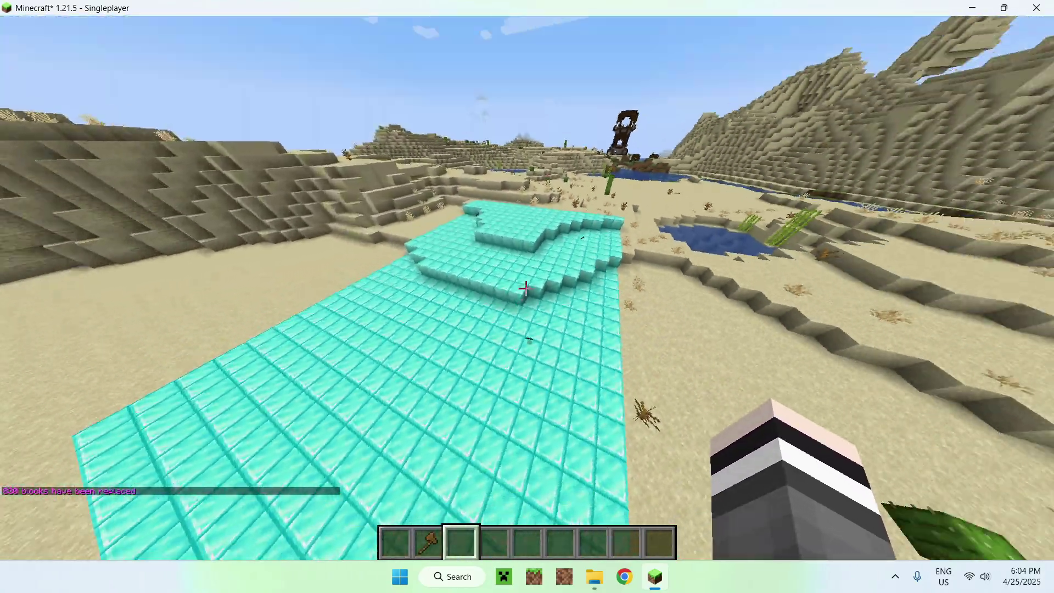
pyautogui.press('w')
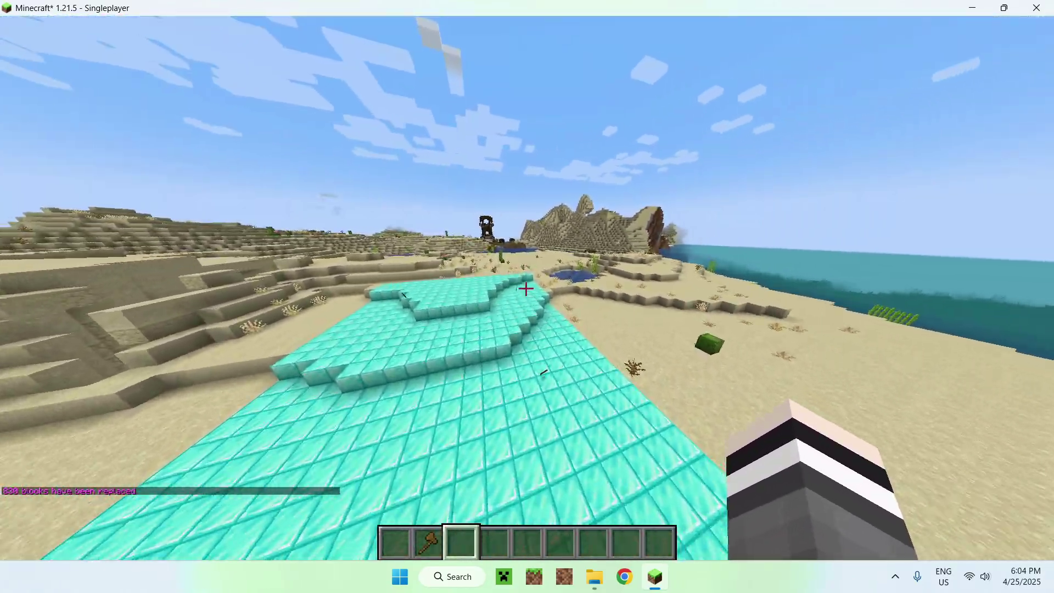
pyautogui.press('w')
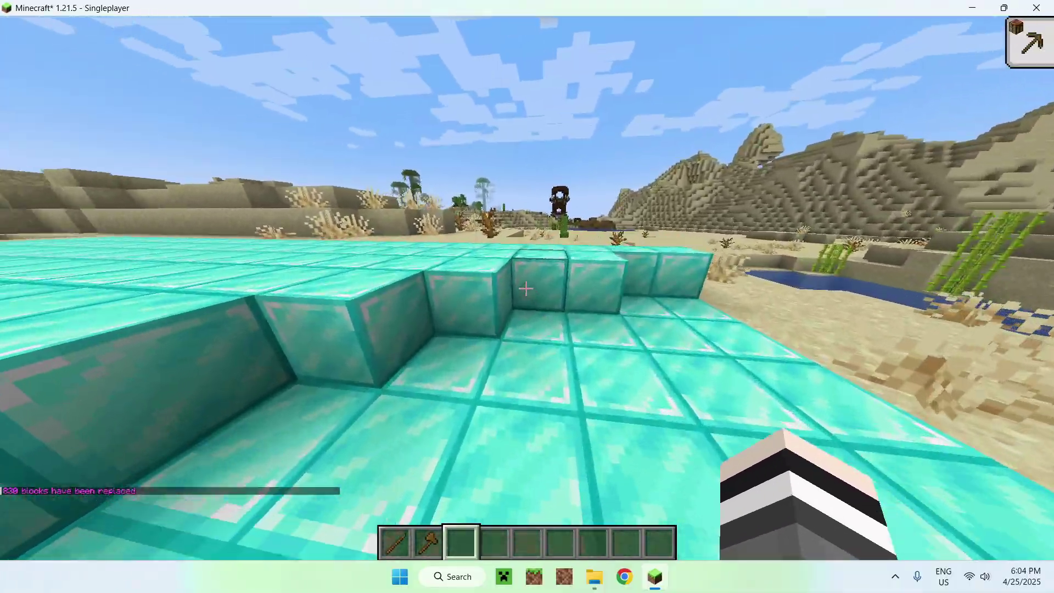
pyautogui.press('1')
pyautogui.press('w')
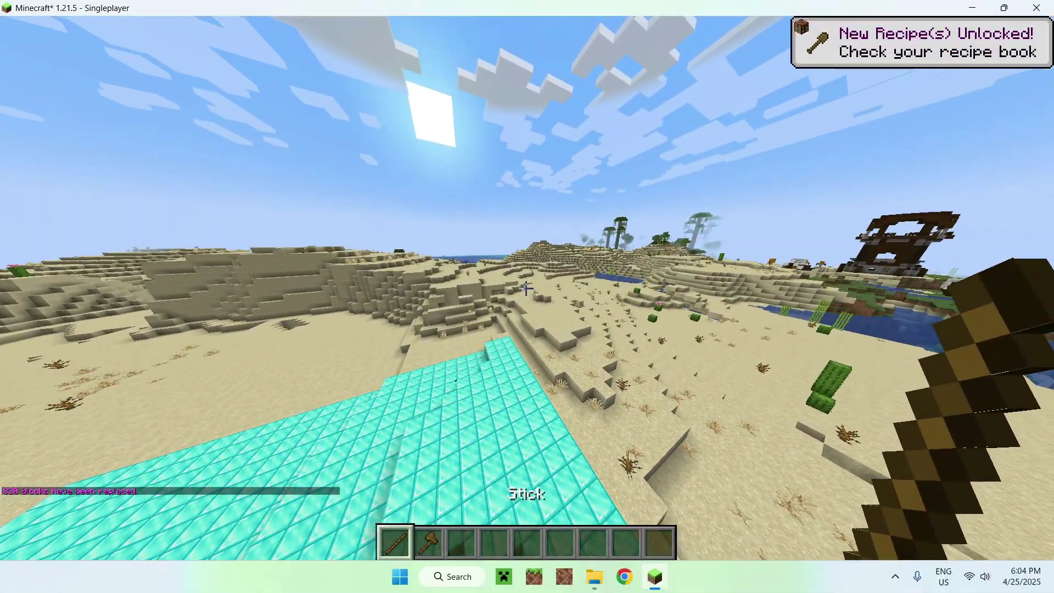
pyautogui.press('a')
pyautogui.click(526, 289)
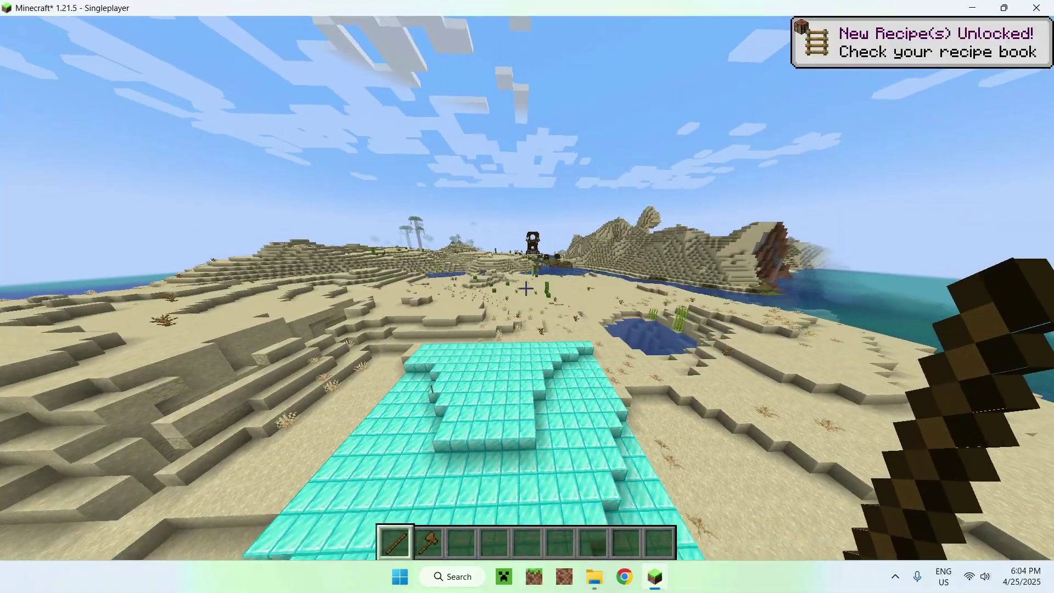
pyautogui.press('s')
pyautogui.press('/')
pyautogui.write('/brush sphere diamond_block 5')
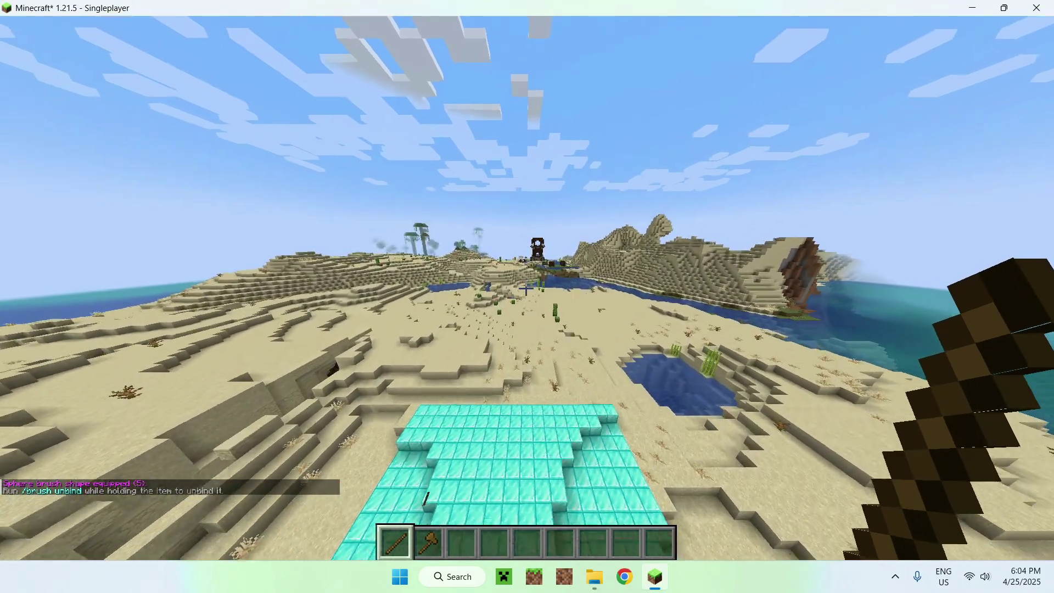
# Paint diamond-block spheres across the desert with the stick brush, forming an arch beside the diamond floor and a separate mound
pyautogui.rightClick(527, 289)
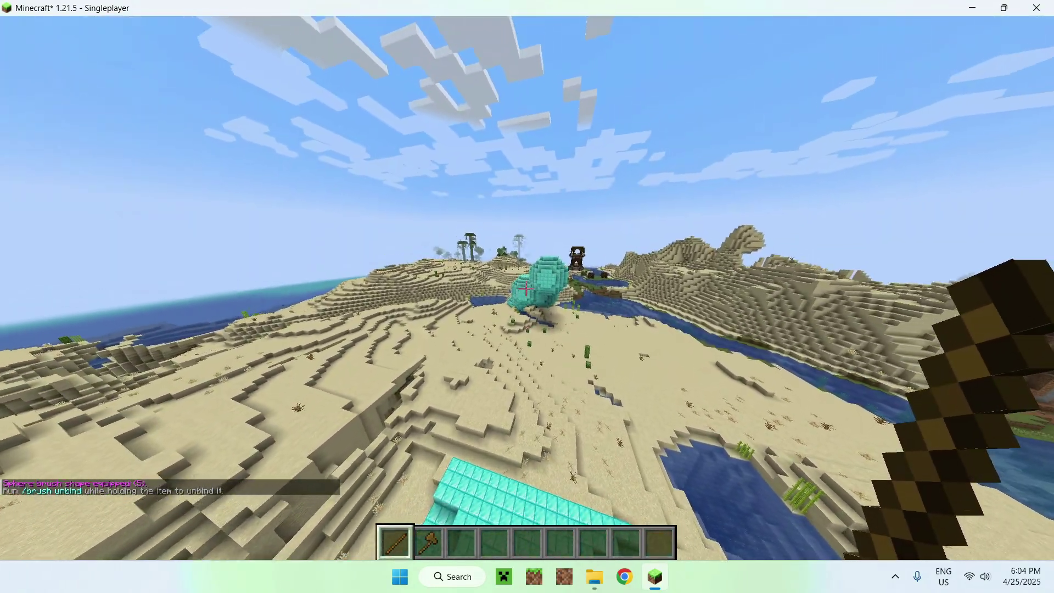
pyautogui.rightClick(526, 289)
pyautogui.rightClick(526, 288)
pyautogui.rightClick(526, 288)
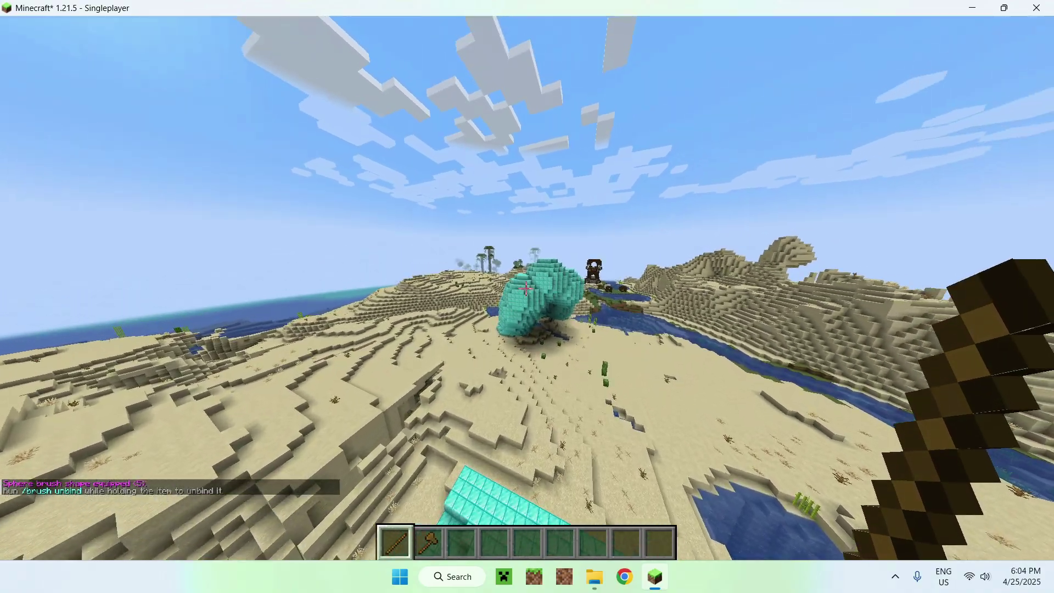
pyautogui.rightClick(526, 288)
pyautogui.rightClick(526, 289)
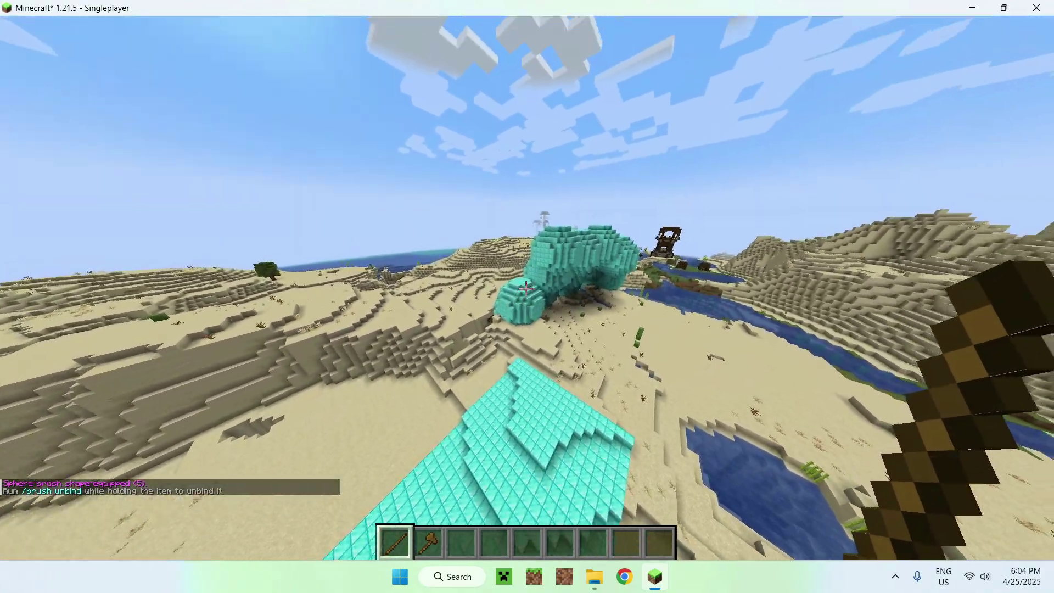
pyautogui.rightClick(526, 289)
pyautogui.rightClick(526, 288)
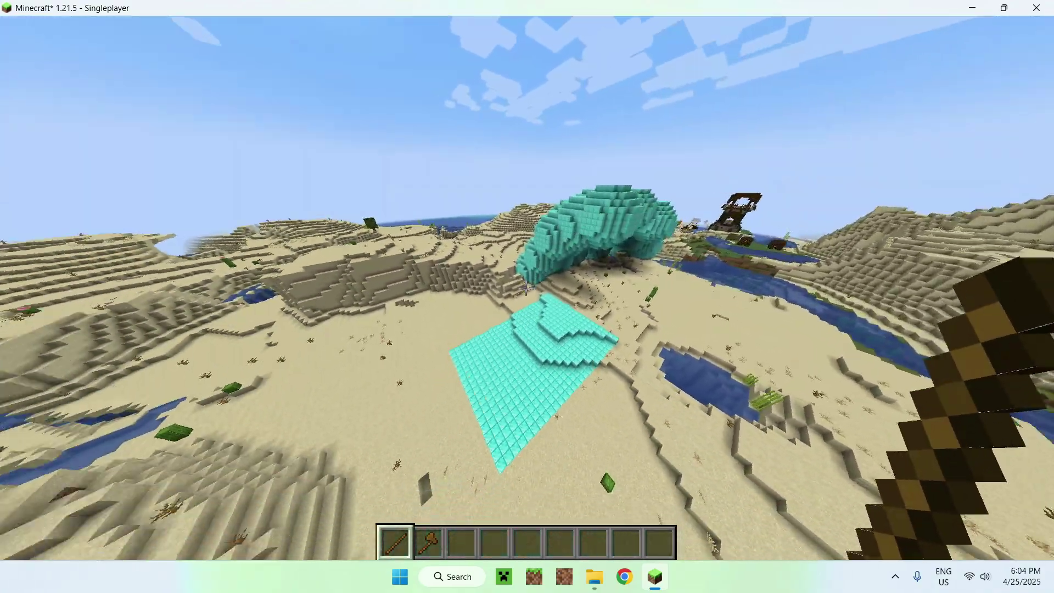
pyautogui.rightClick(526, 289)
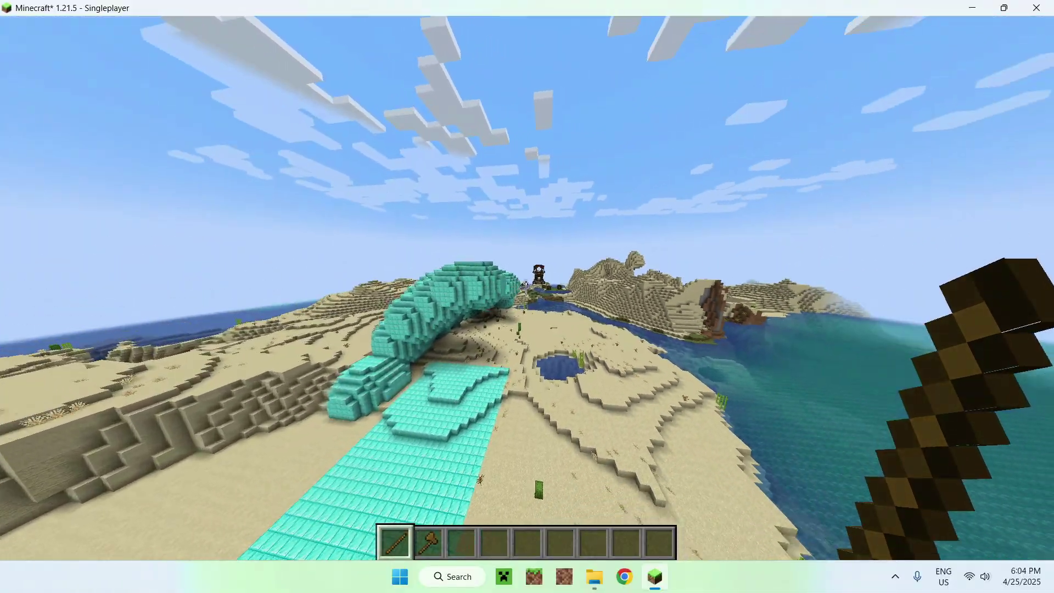
pyautogui.rightClick(526, 288)
pyautogui.rightClick(526, 288)
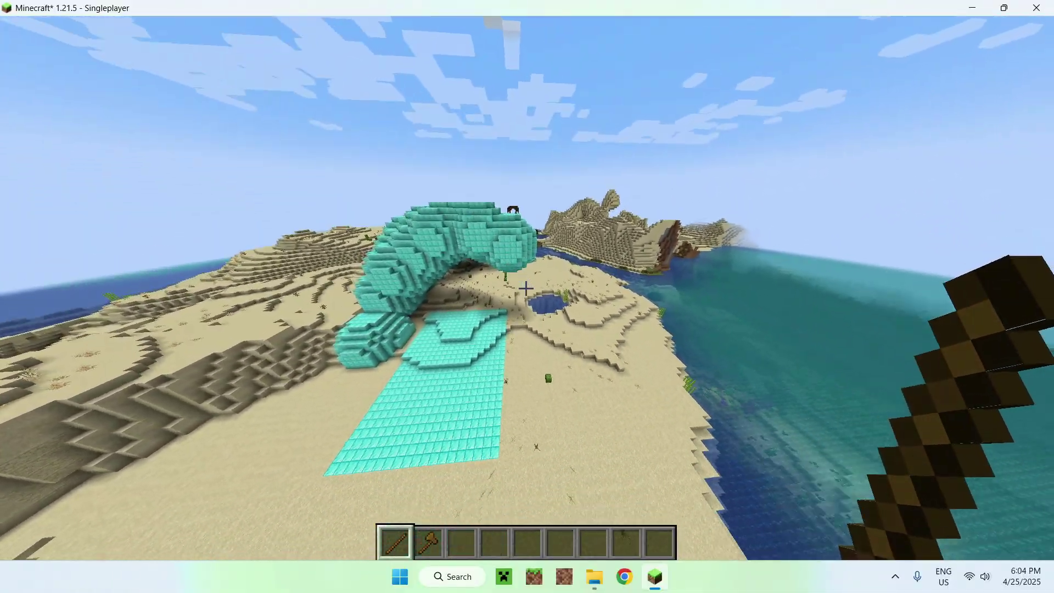
pyautogui.rightClick(526, 289)
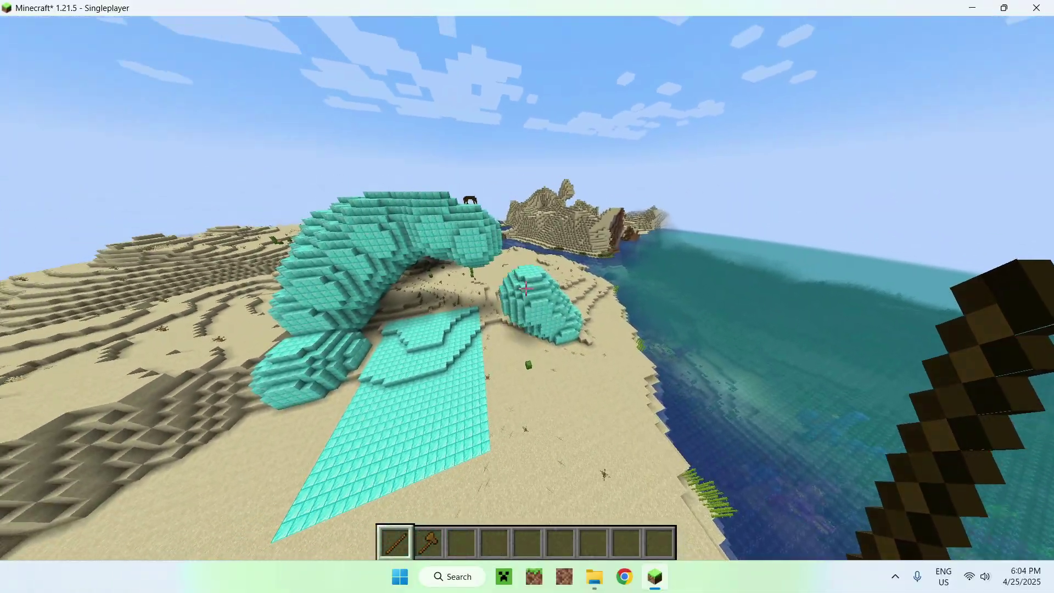